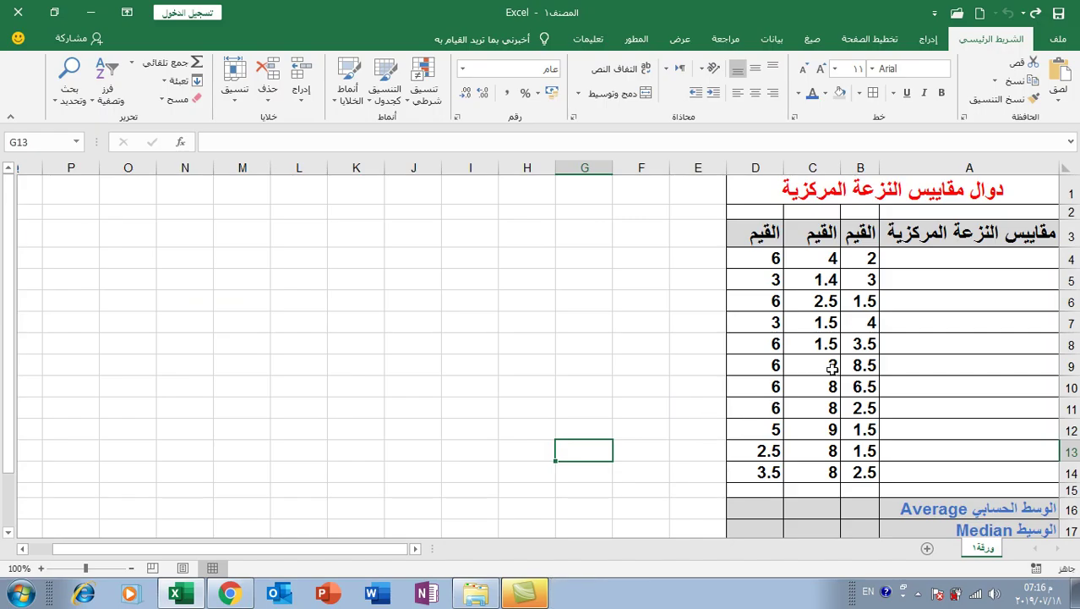
# Check column B's data in B4:B14 and select its Average cell B16
pyautogui.scroll(-1, 795, 300)
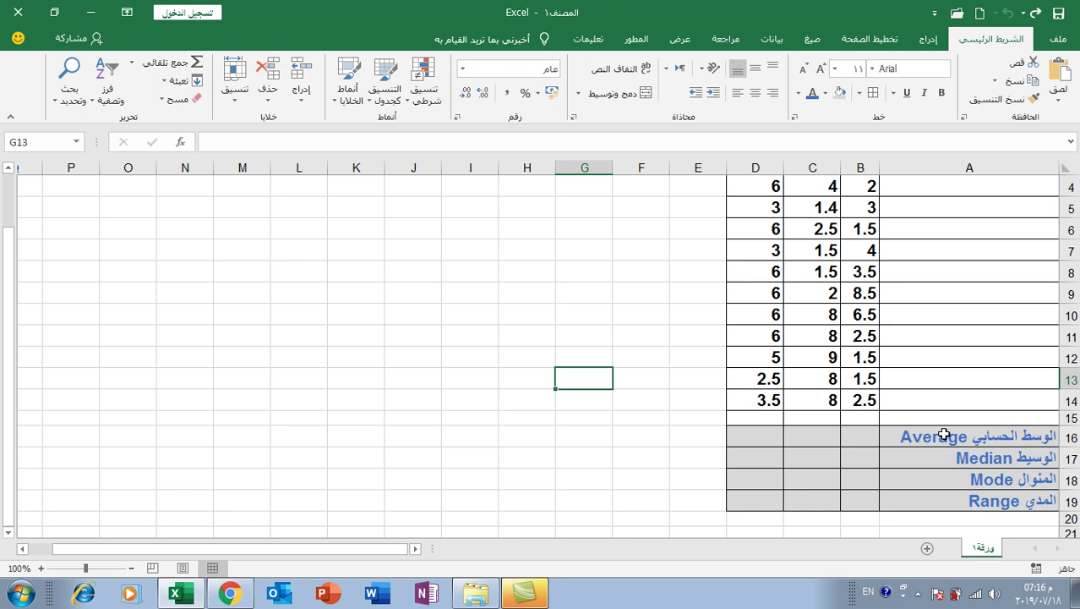
pyautogui.click(858, 443)
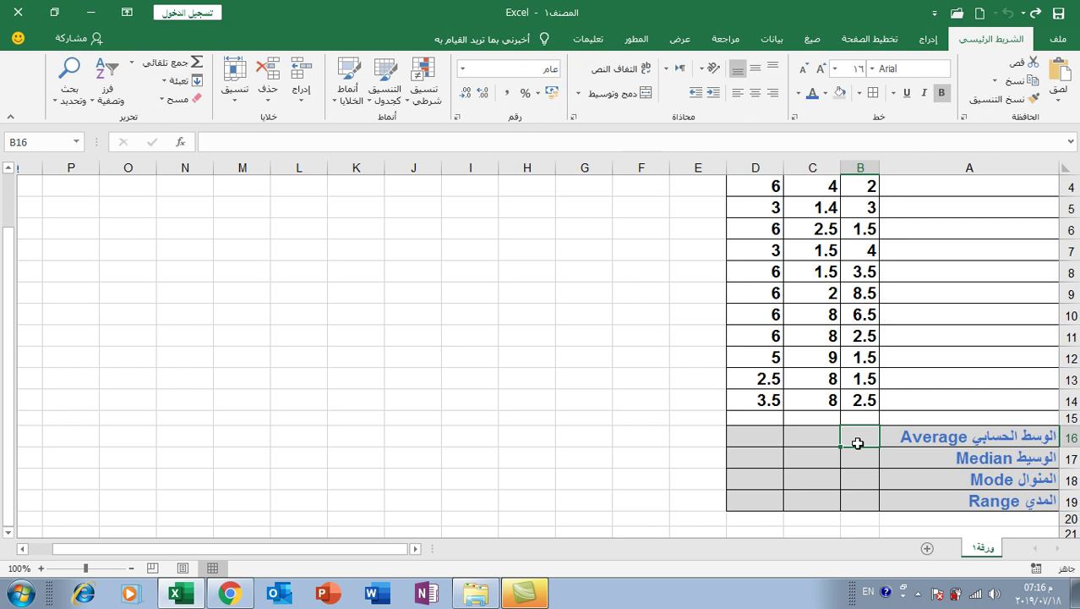
pyautogui.scroll(1, 858, 443)
pyautogui.click(869, 258)
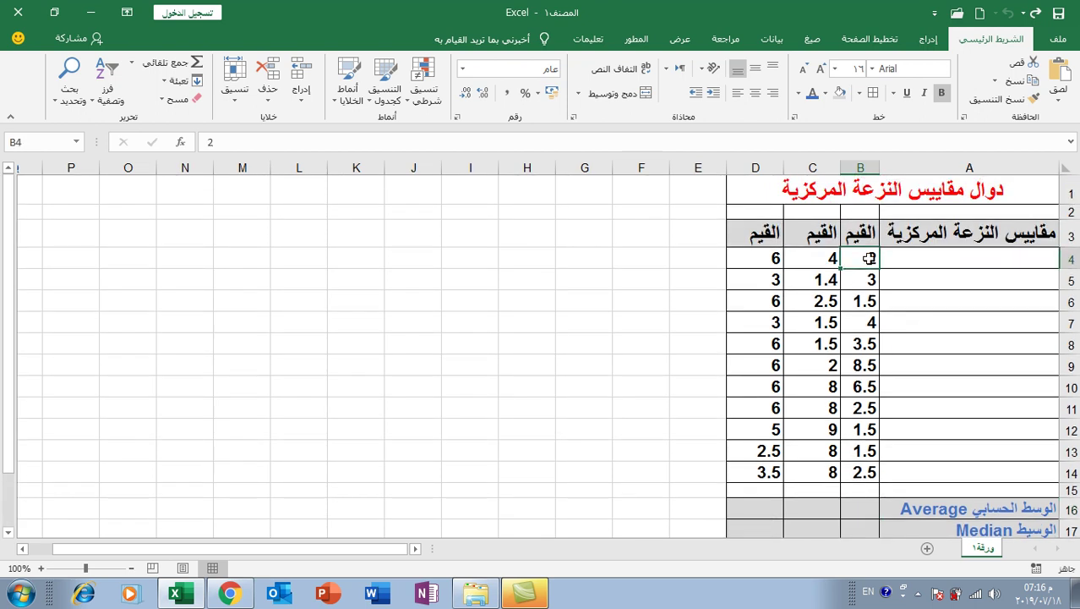
pyautogui.click(865, 472)
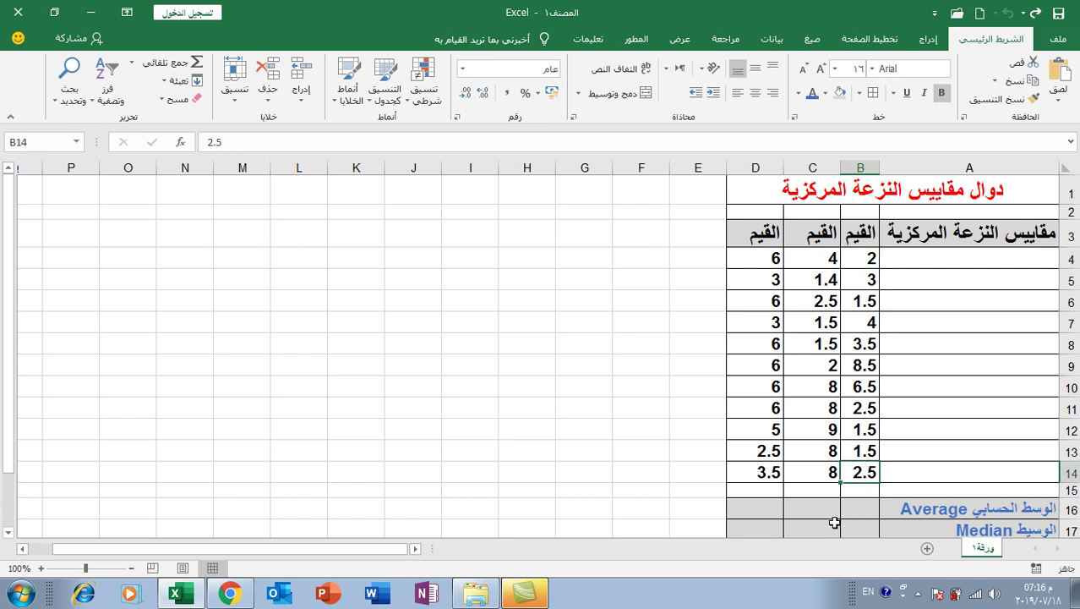
pyautogui.click(182, 143)
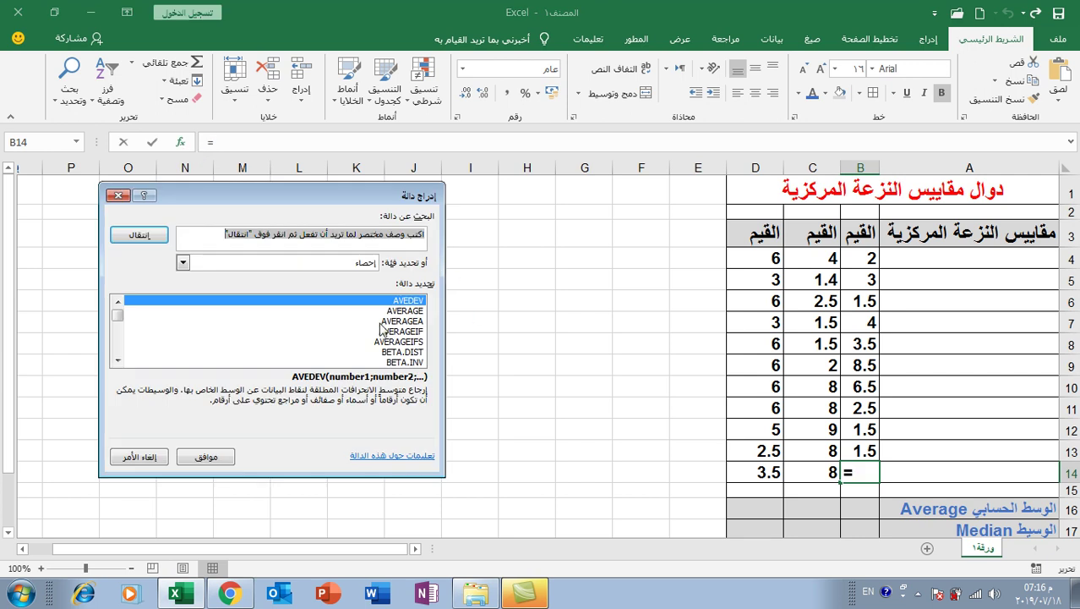
pyautogui.press('Escape')
pyautogui.scroll(-2, 624, 354)
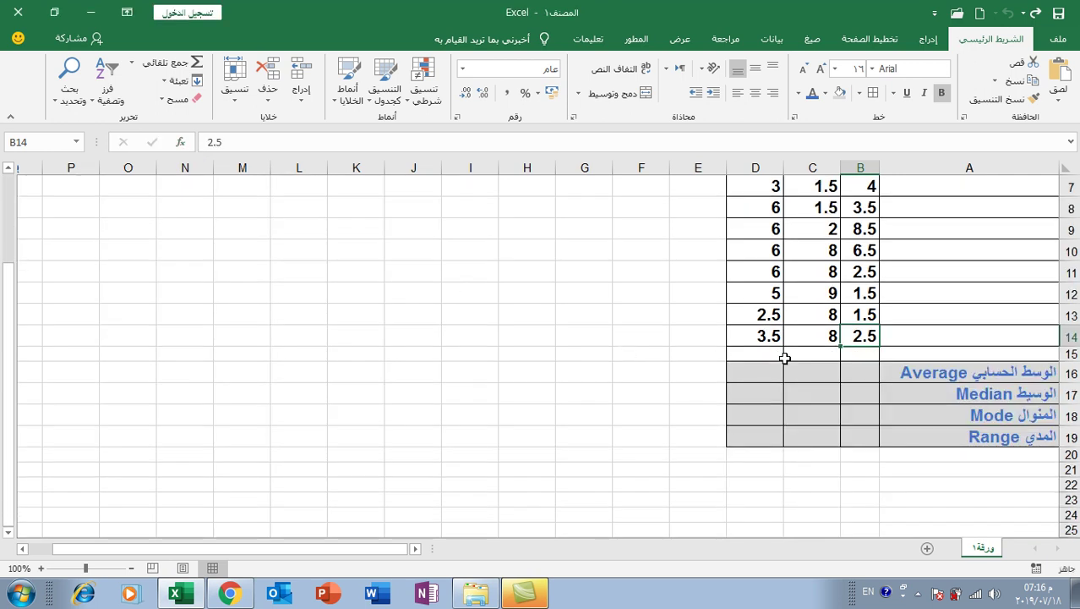
pyautogui.click(865, 377)
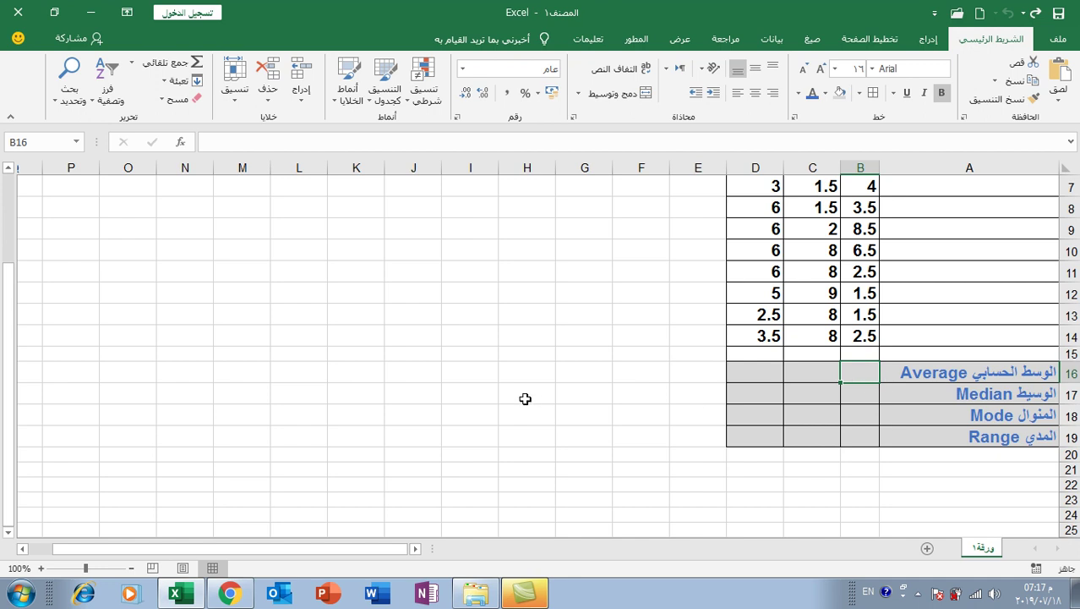
# Insert =AVERAGE(B4:B14) in B16 through the Insert Function dialog, giving 3.4
pyautogui.click(181, 143)
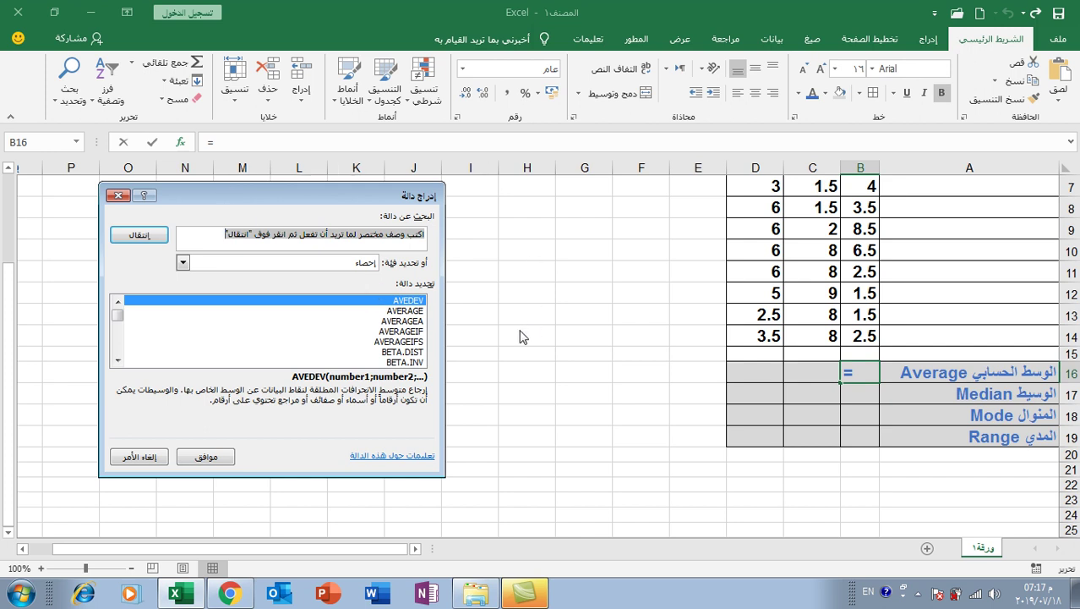
pyautogui.click(398, 311)
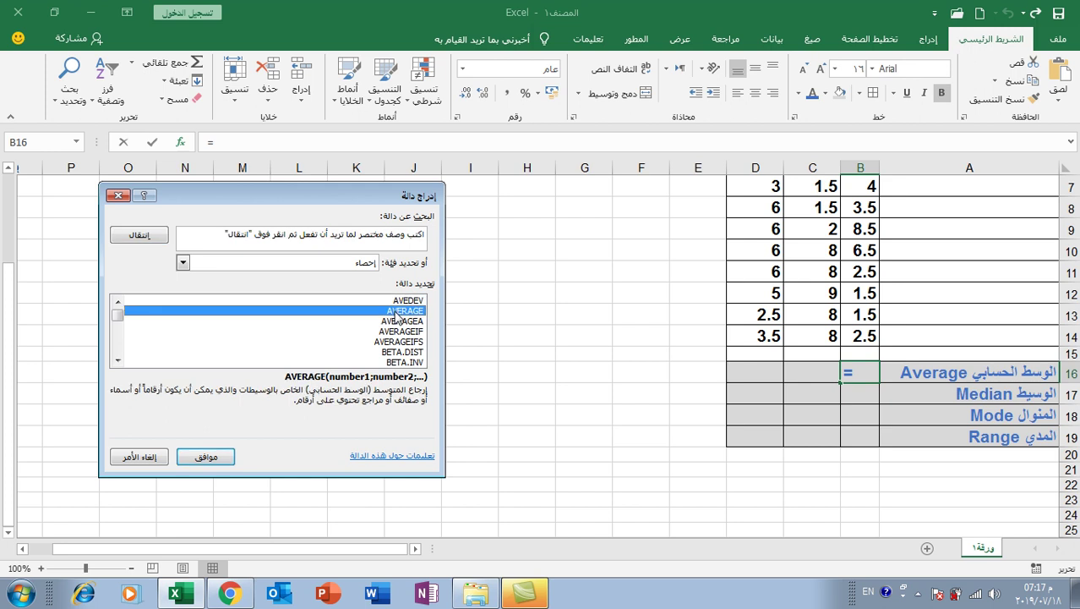
pyautogui.click(207, 456)
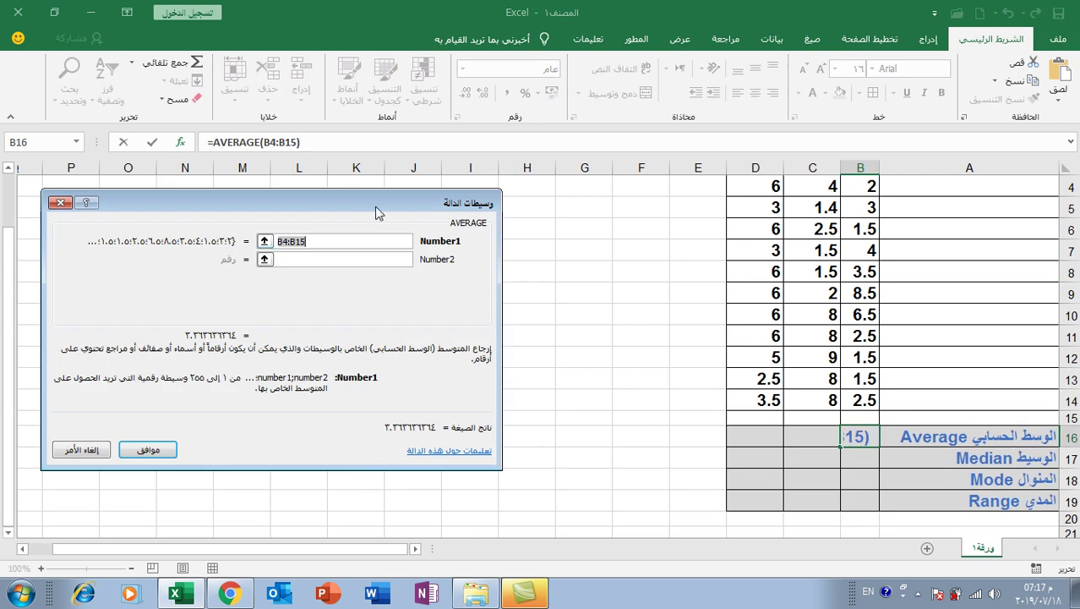
pyautogui.moveTo(374, 209); pyautogui.dragTo(348, 255)
pyautogui.scroll(1, 867, 295)
pyautogui.moveTo(859, 257); pyautogui.dragTo(854, 471)
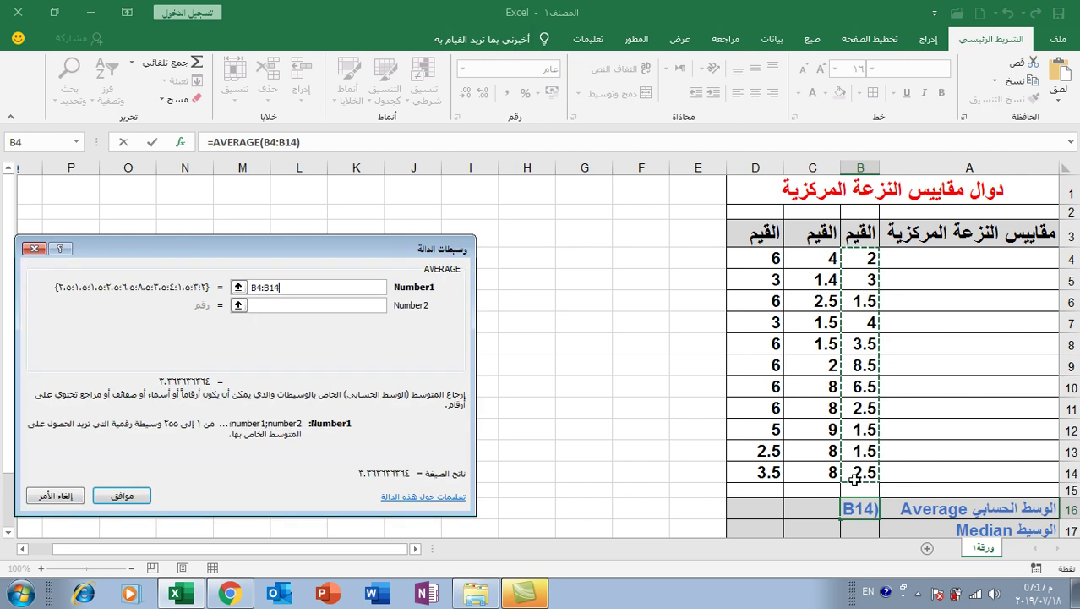
pyautogui.click(126, 498)
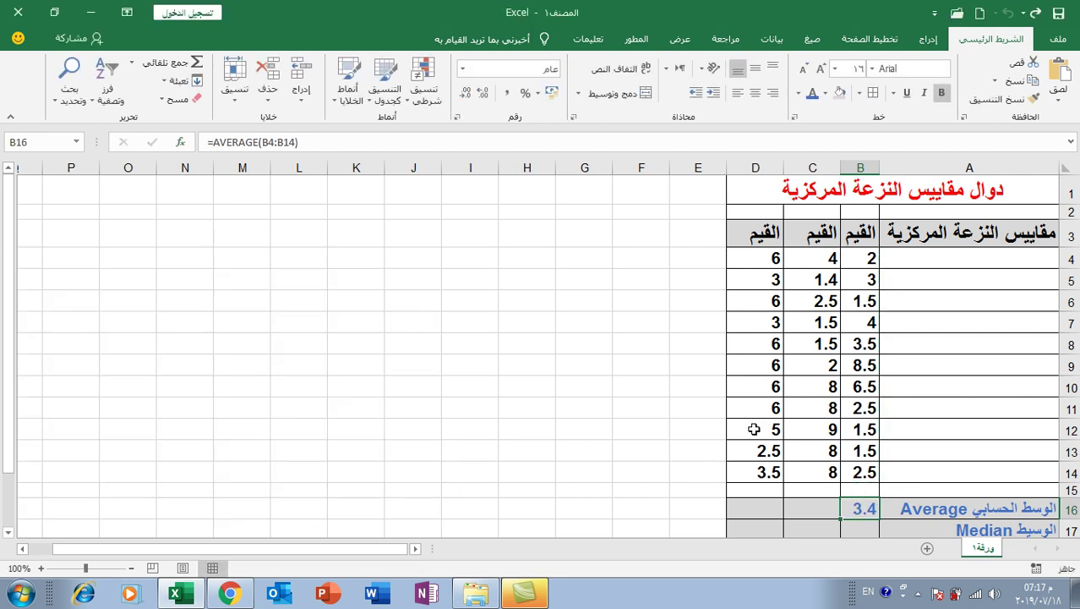
# Copy the average formula into C16 and D16, giving 4.9 and 4.818
pyautogui.scroll(-1, 754, 429)
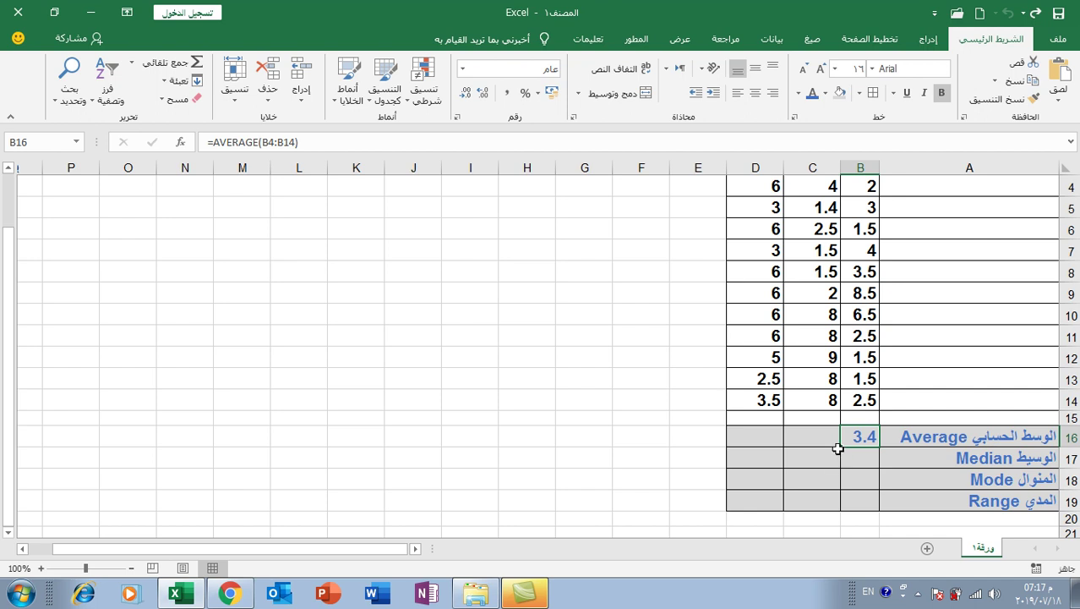
pyautogui.moveTo(842, 446); pyautogui.dragTo(746, 448)
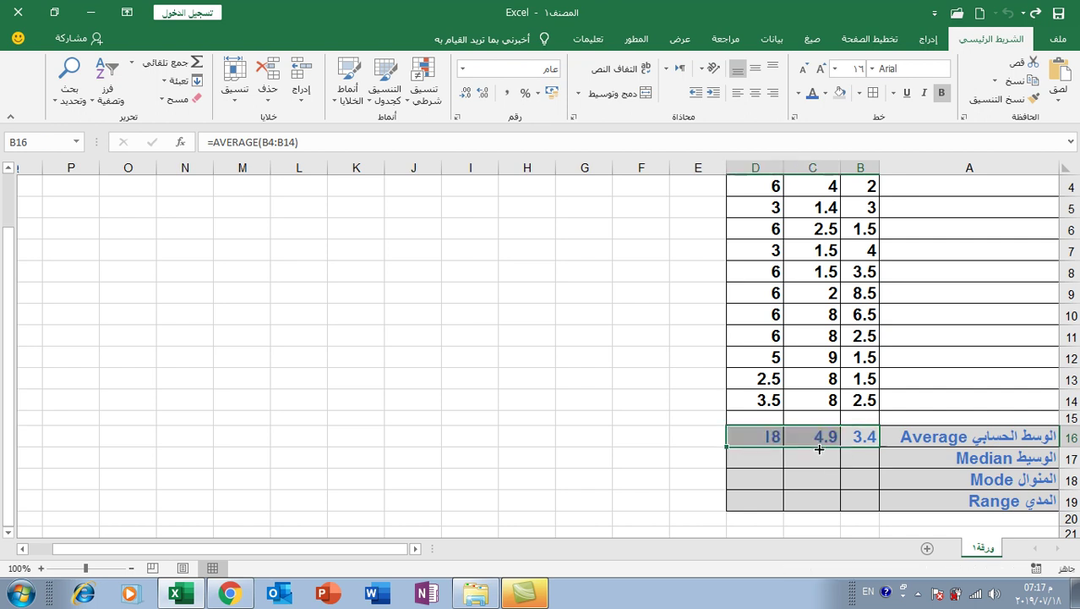
pyautogui.scroll(1, 803, 363)
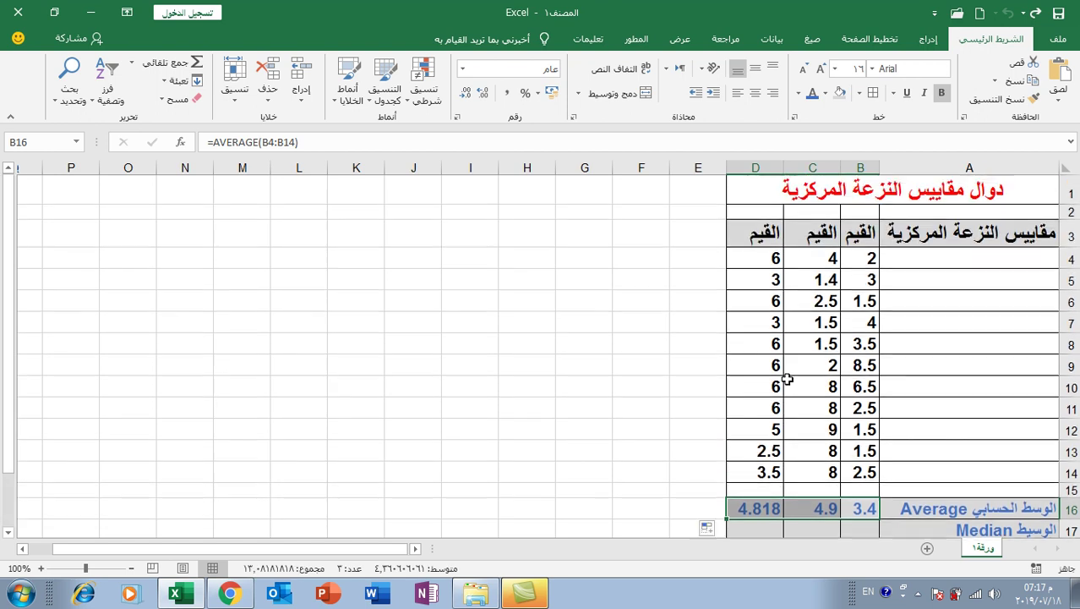
pyautogui.scroll(-2, 791, 388)
# Insert =MEDIAN(B4:B14) in the Median cell B17, giving 2.5
pyautogui.click(863, 394)
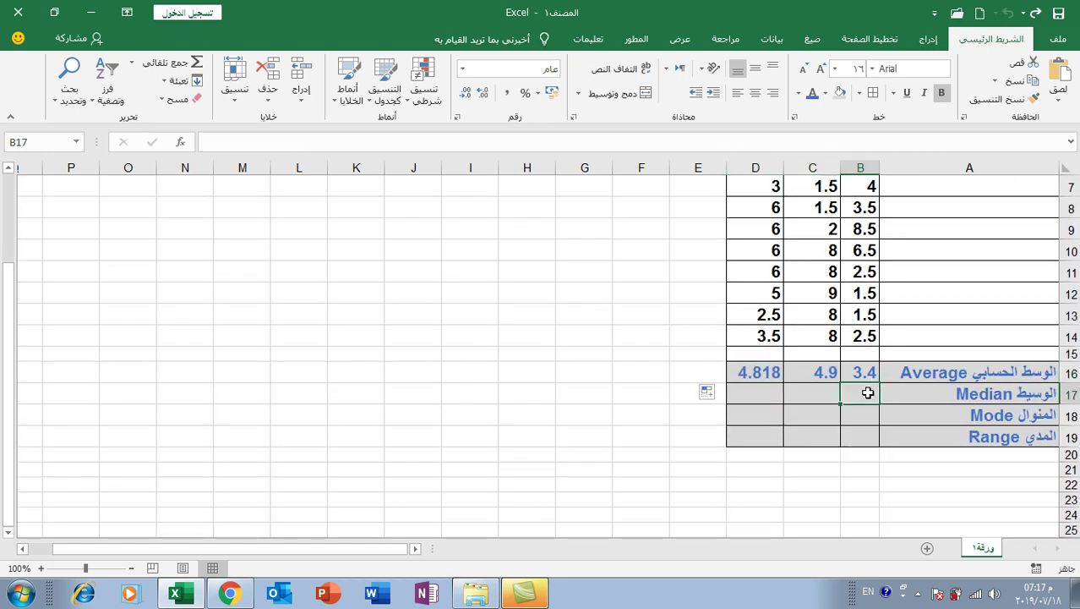
pyautogui.click(180, 142)
pyautogui.click(371, 378)
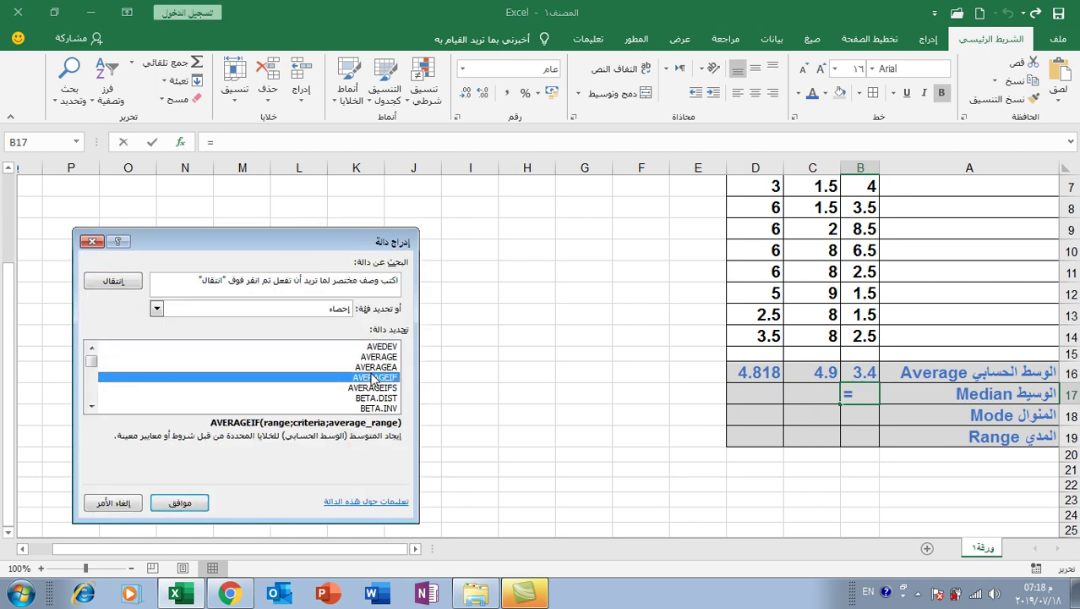
pyautogui.press('m')
pyautogui.press('Down')
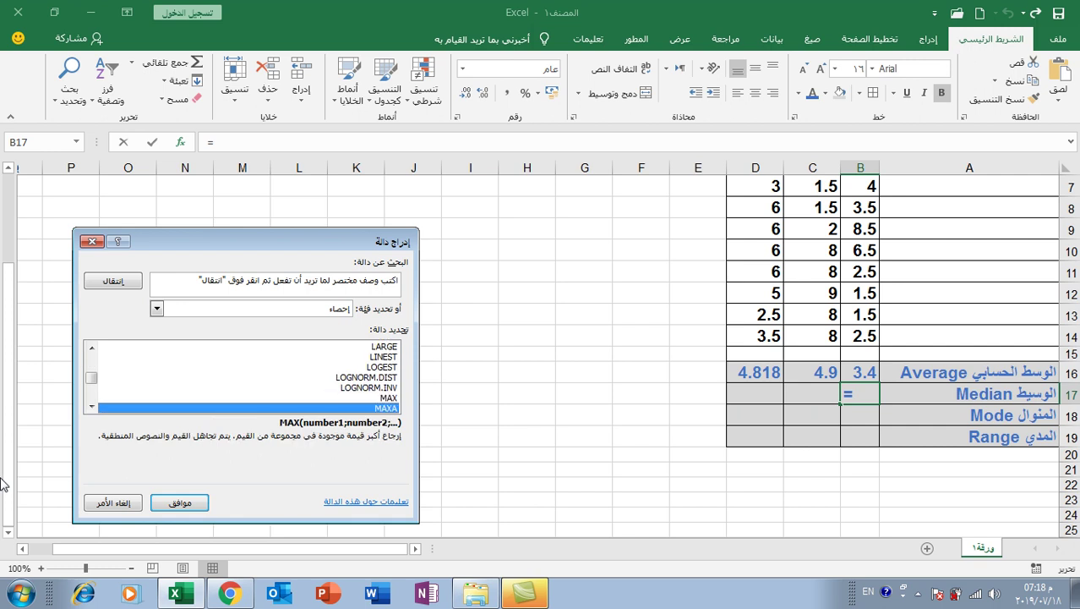
pyautogui.press('Down')
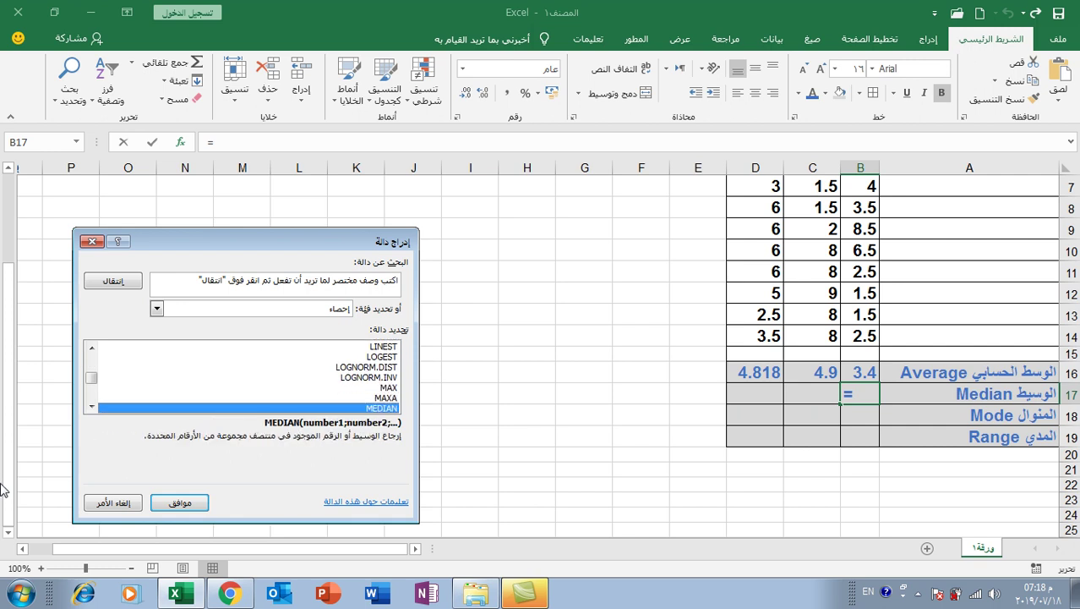
pyautogui.click(196, 502)
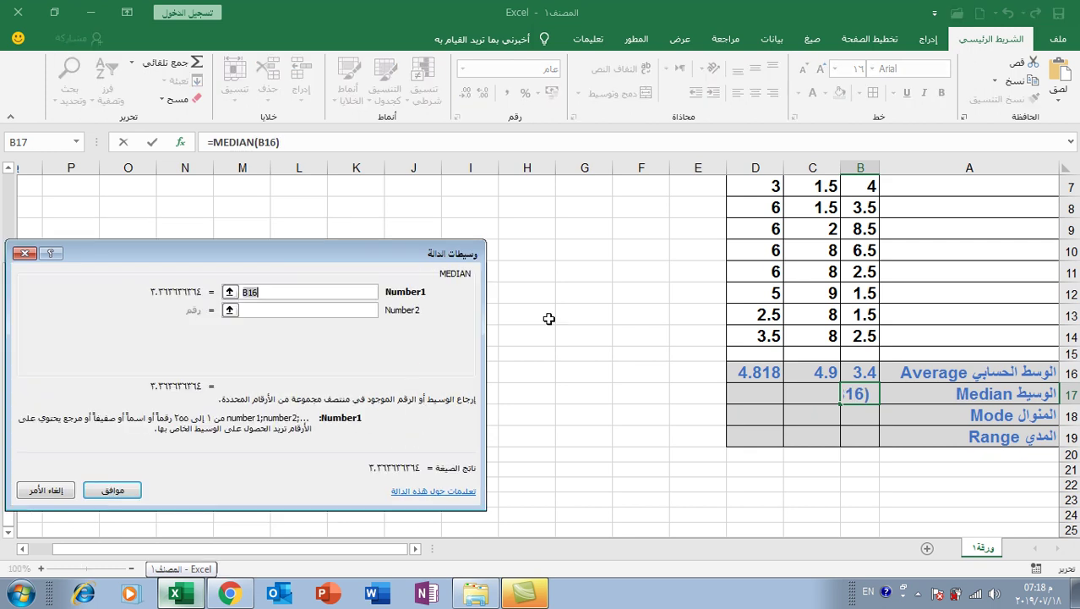
pyautogui.scroll(1, 840, 309)
pyautogui.scroll(1, 840, 309)
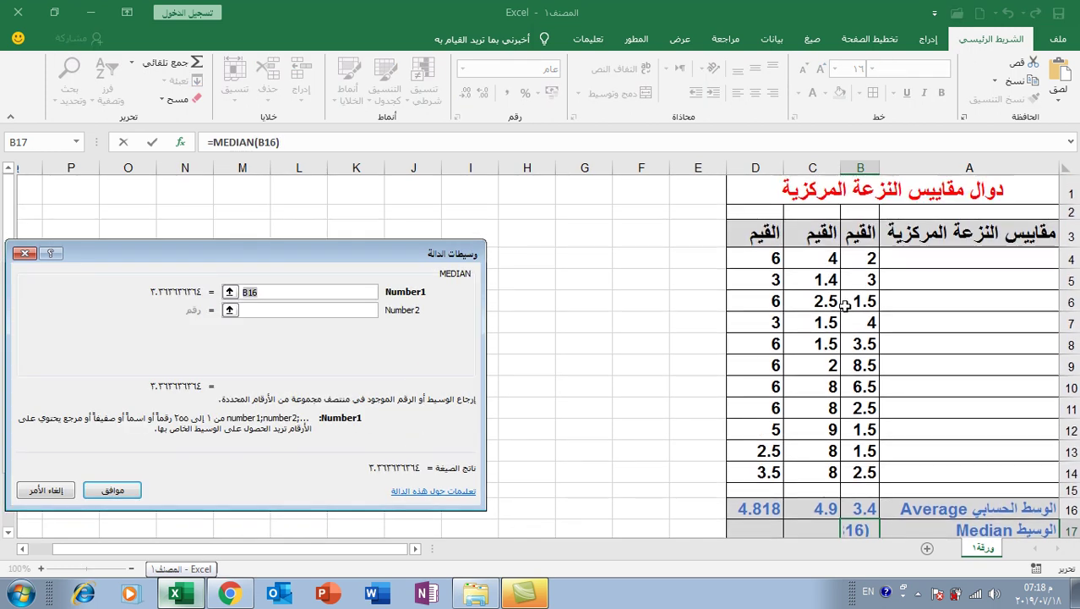
pyautogui.moveTo(860, 257); pyautogui.dragTo(860, 472)
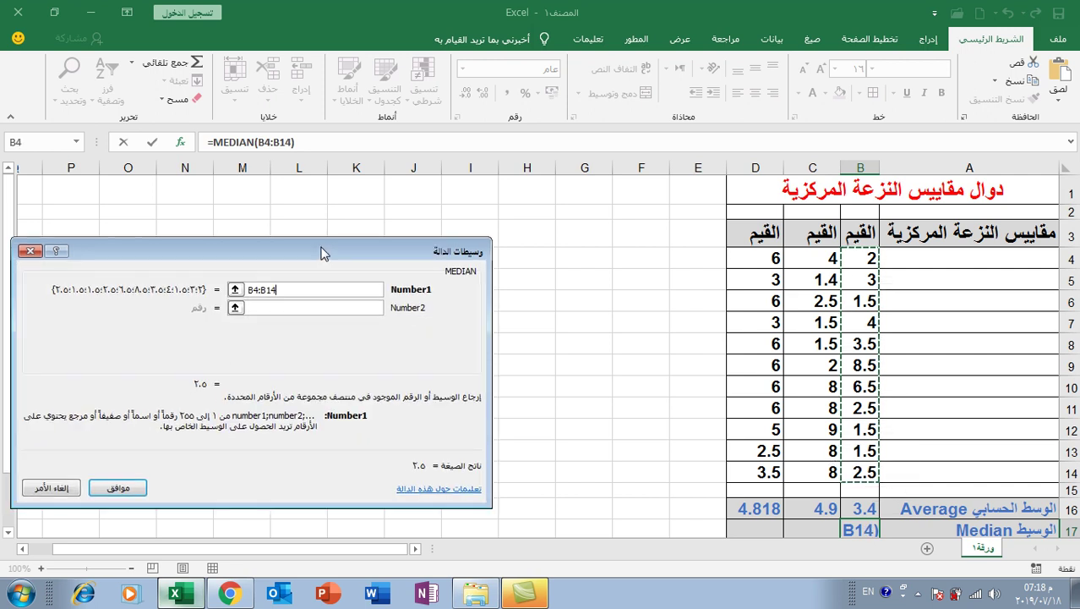
pyautogui.moveTo(302, 260); pyautogui.dragTo(390, 202)
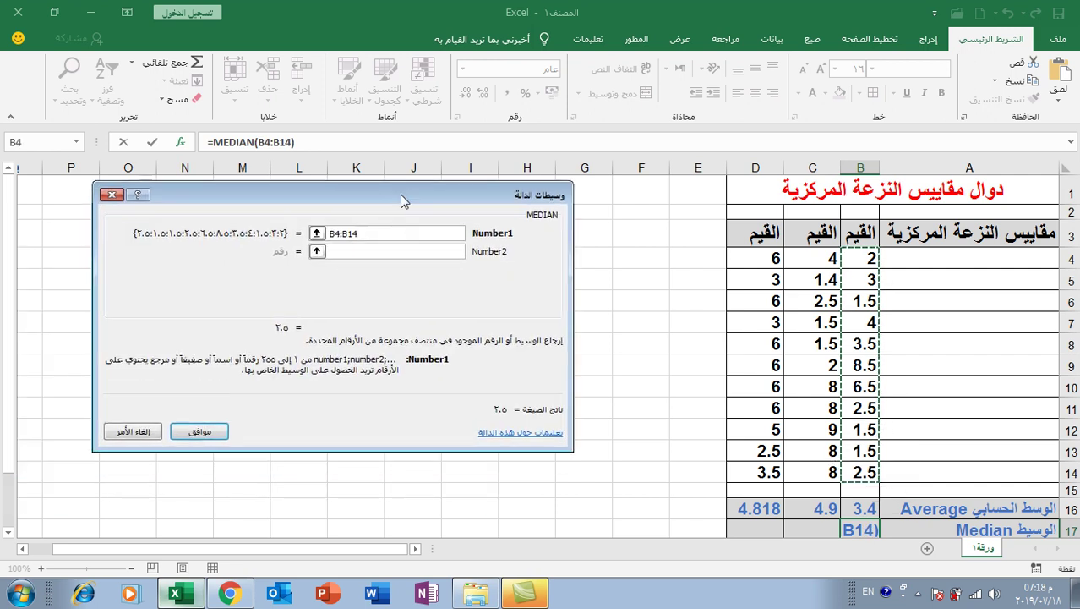
pyautogui.click(205, 433)
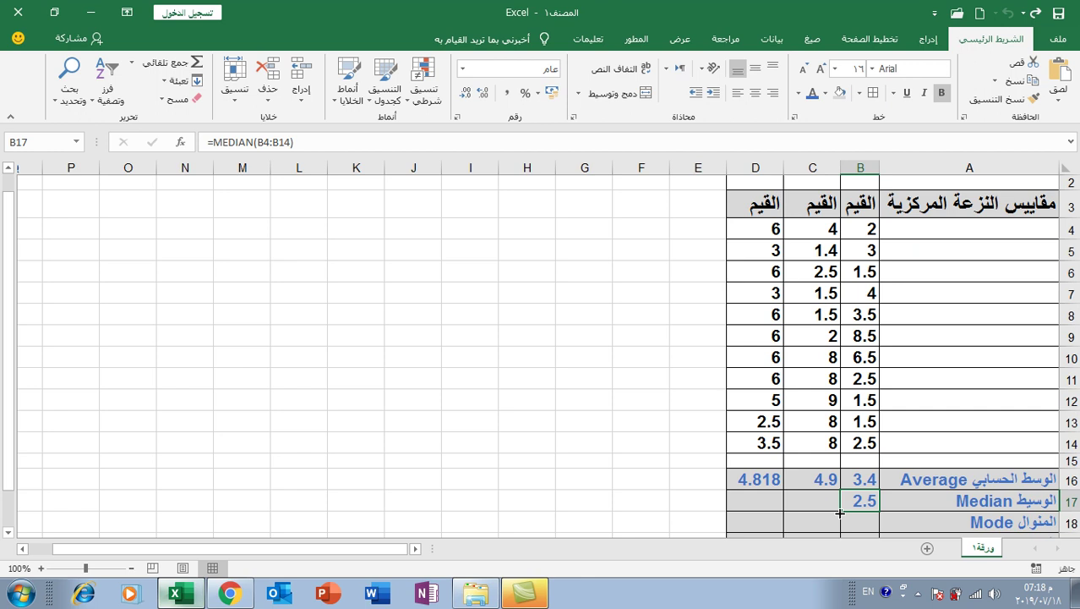
# Copy the median formula into C17 and D17 (4 and 6), then select the Mode cell B18
pyautogui.moveTo(840, 511); pyautogui.dragTo(685, 515)
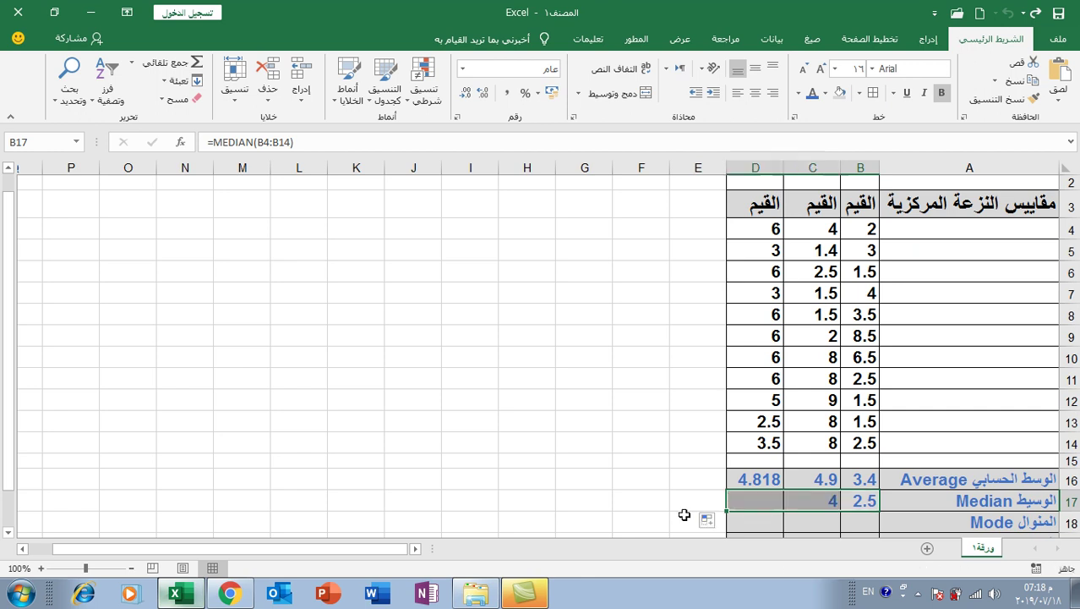
pyautogui.scroll(-1, 609, 483)
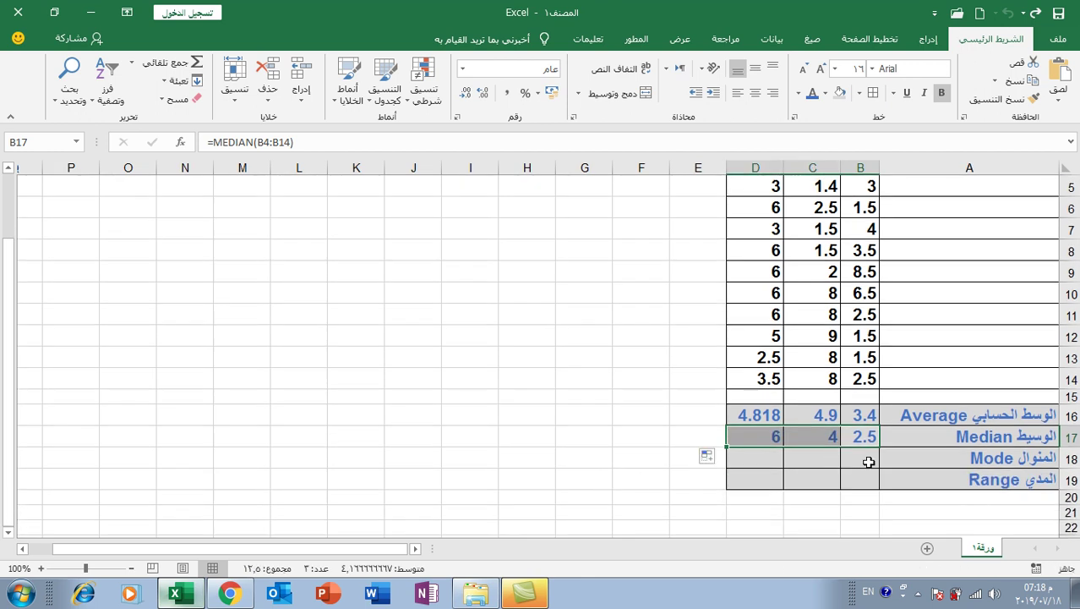
pyautogui.click(867, 460)
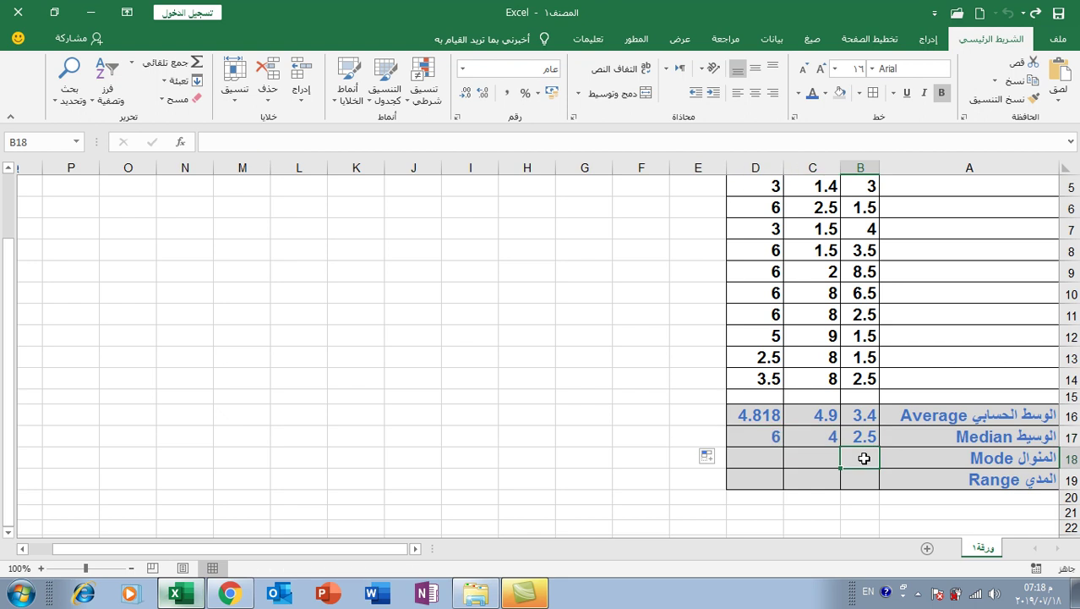
pyautogui.click(181, 144)
# Enter MODE.MULT over B4:B14 in B18 and copy it to C18:D18, giving 1.5, 8 and 6
pyautogui.click(456, 329)
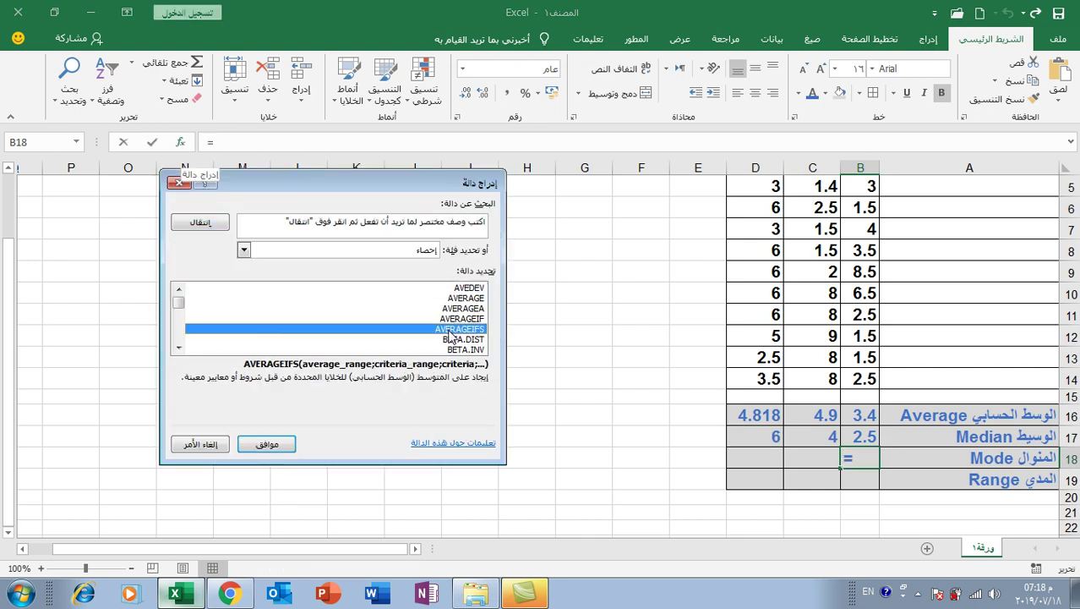
pyautogui.press('m')
pyautogui.press('Down')
pyautogui.press('Down')
pyautogui.press('Down')
pyautogui.press('Down')
pyautogui.press('Down')
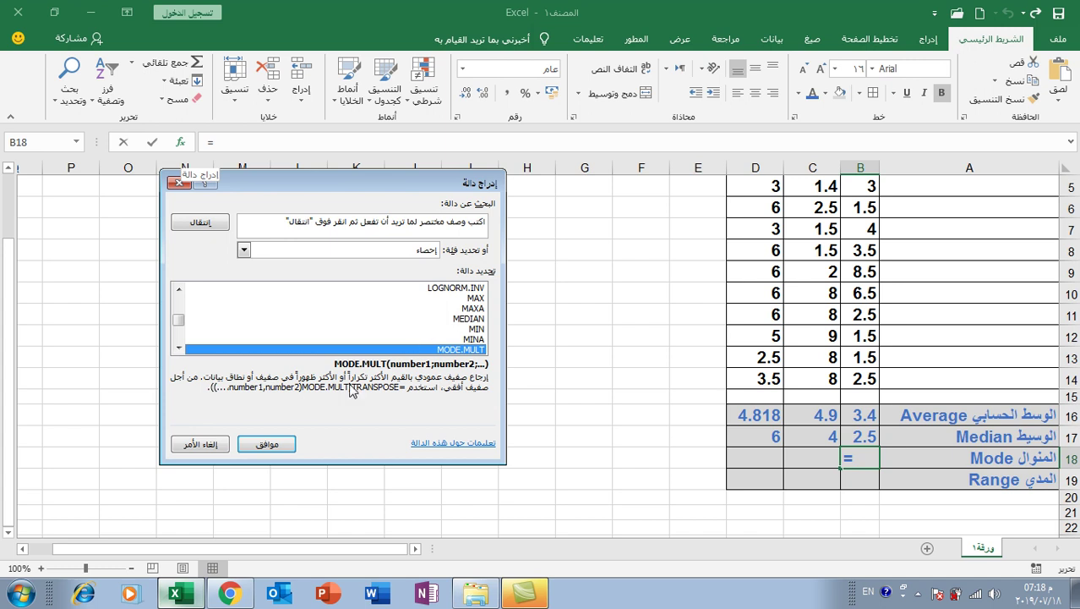
pyautogui.click(266, 448)
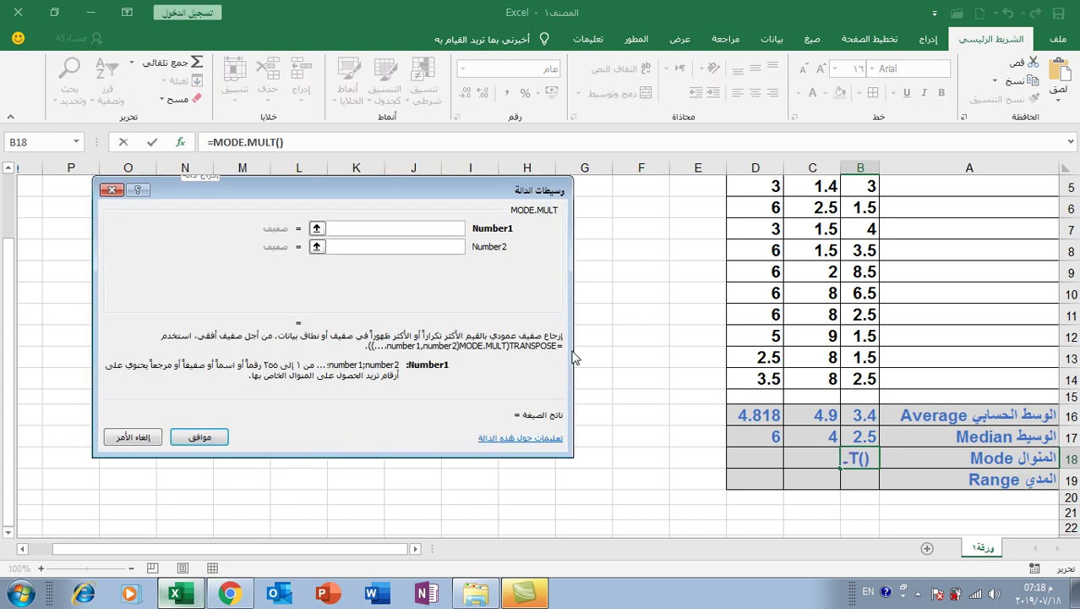
pyautogui.scroll(2, 829, 302)
pyautogui.moveTo(877, 267); pyautogui.dragTo(845, 472)
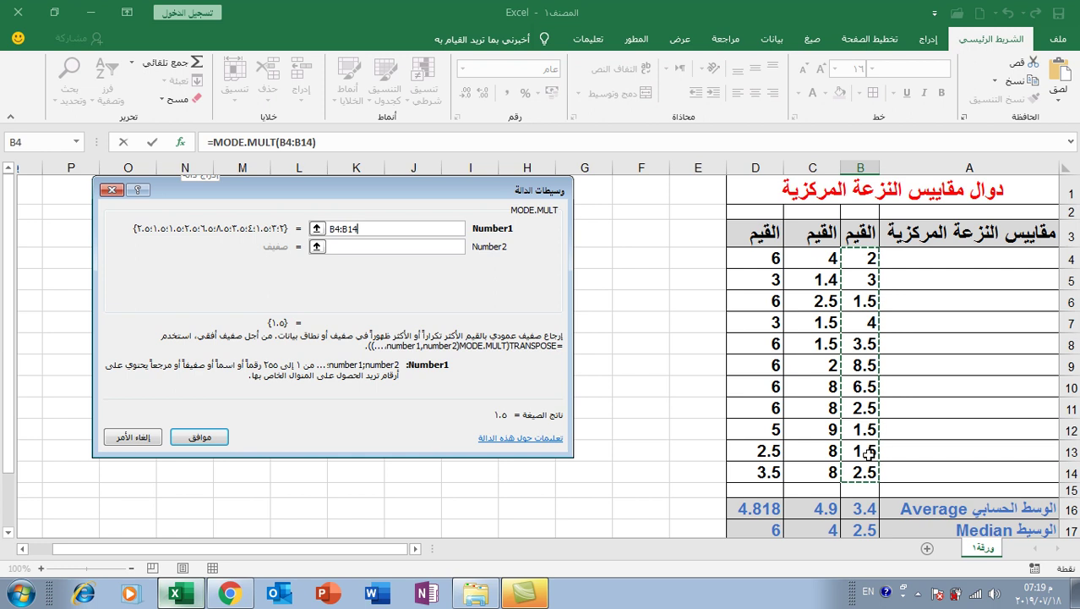
pyautogui.click(213, 438)
pyautogui.scroll(-2, 820, 434)
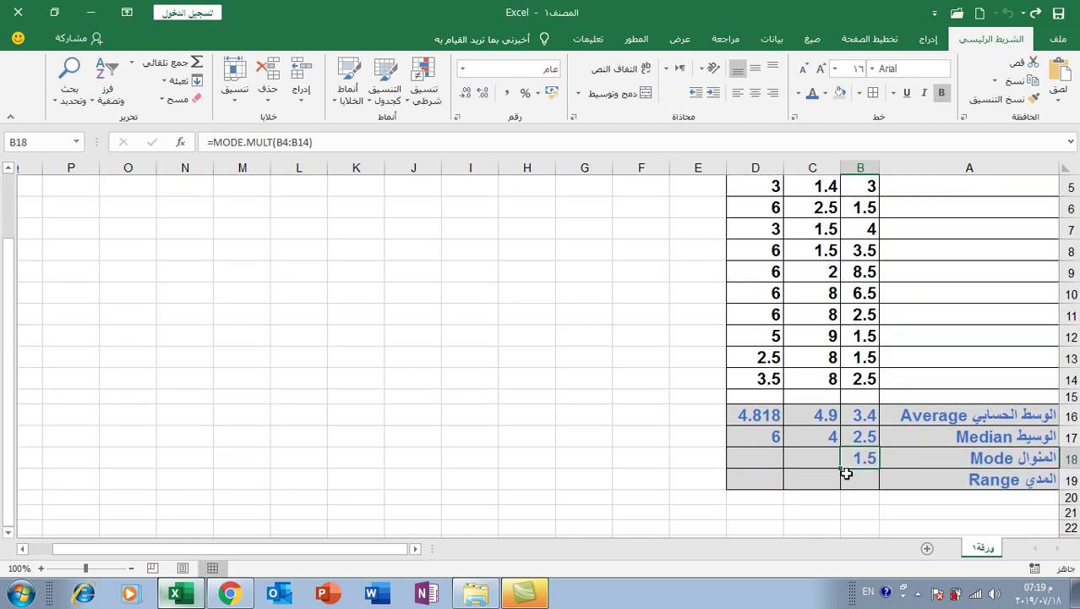
pyautogui.moveTo(841, 467); pyautogui.dragTo(757, 468)
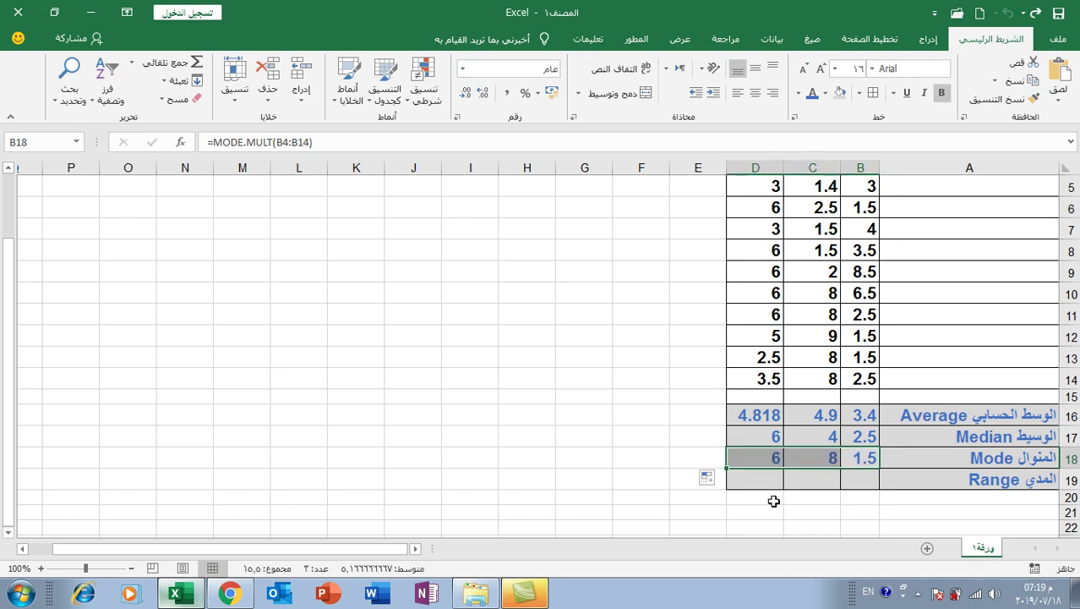
pyautogui.click(865, 483)
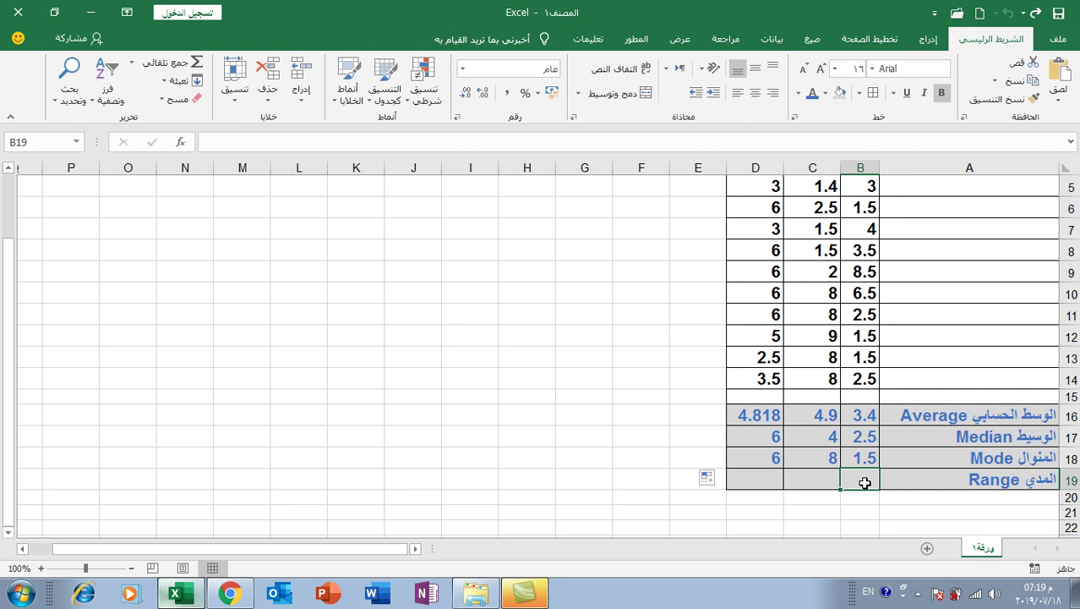
pyautogui.scroll(2, 864, 482)
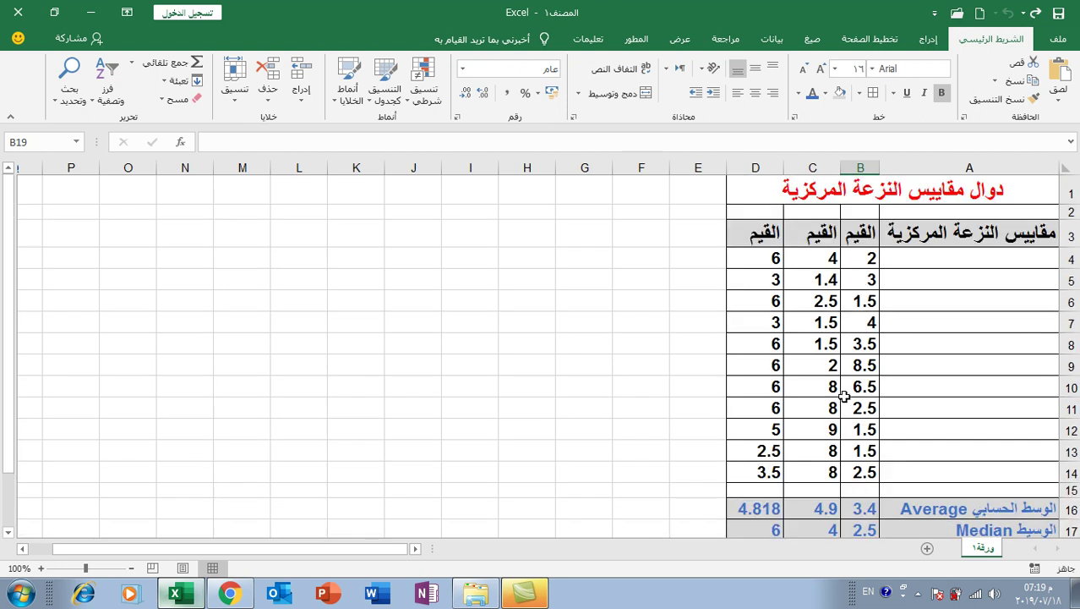
pyautogui.click(865, 262)
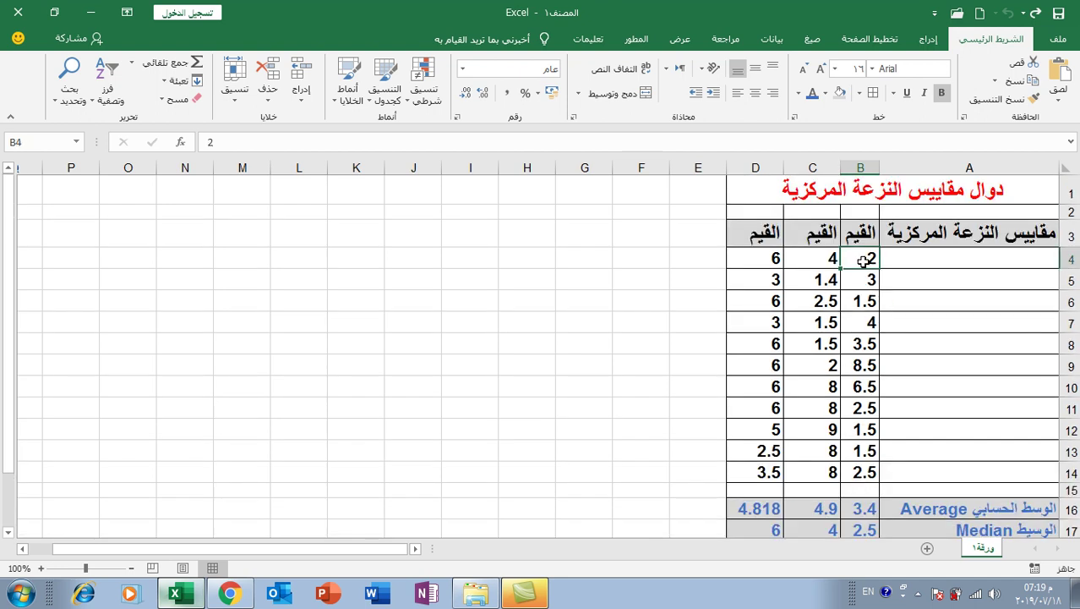
pyautogui.click(864, 476)
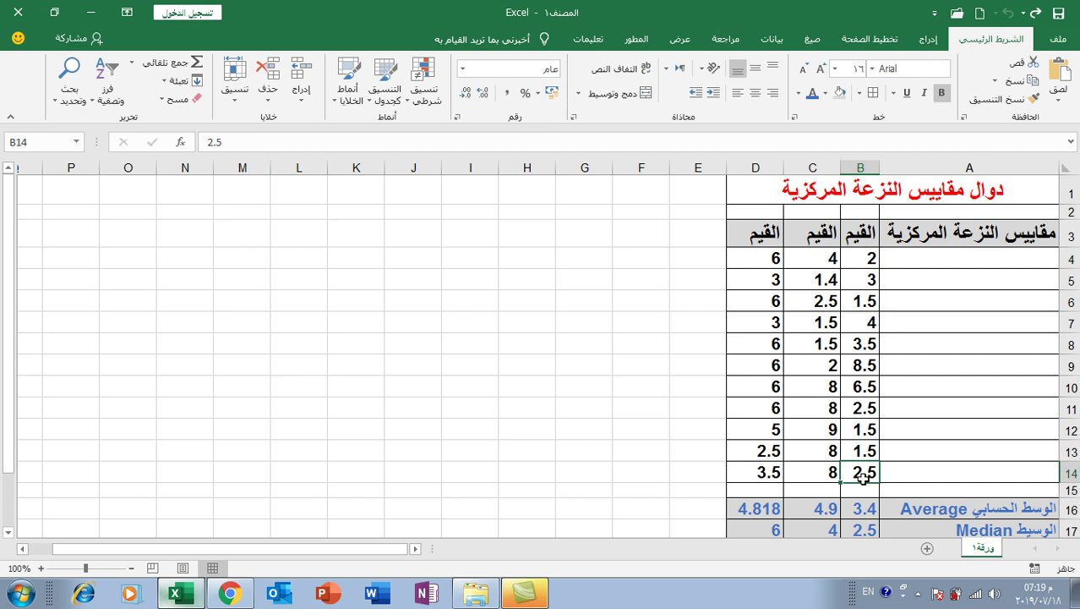
pyautogui.scroll(-3, 863, 477)
pyautogui.click(861, 372)
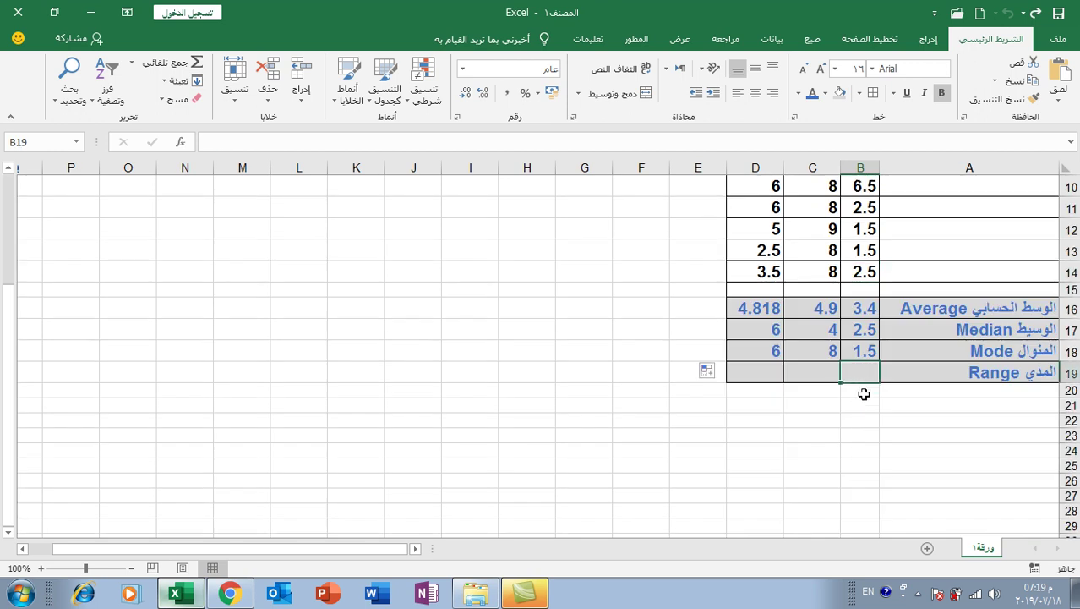
# Enter =(MAX(B4:B14)-MIN(B4:B14)) in B19 to get a range of 7
pyautogui.write('=')
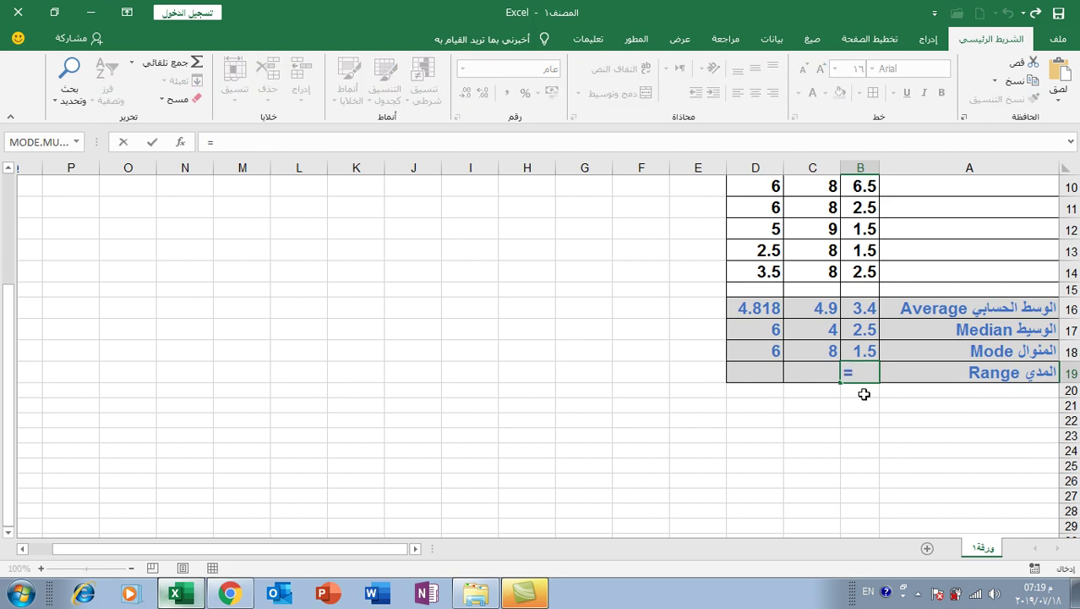
pyautogui.write('(')
pyautogui.write('max')
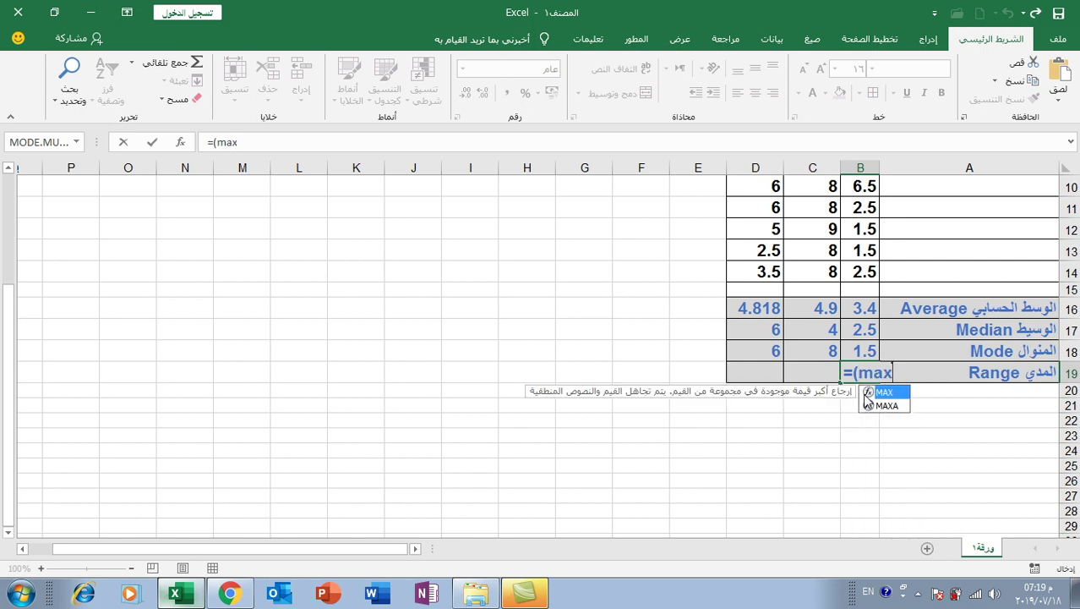
pyautogui.write('(b')
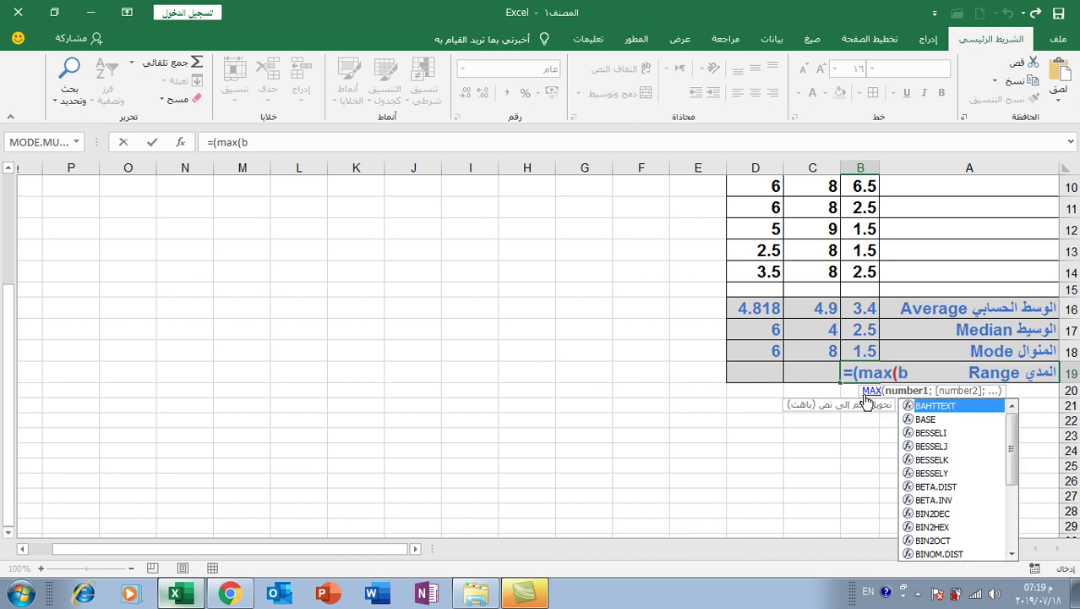
pyautogui.write('4:b14')
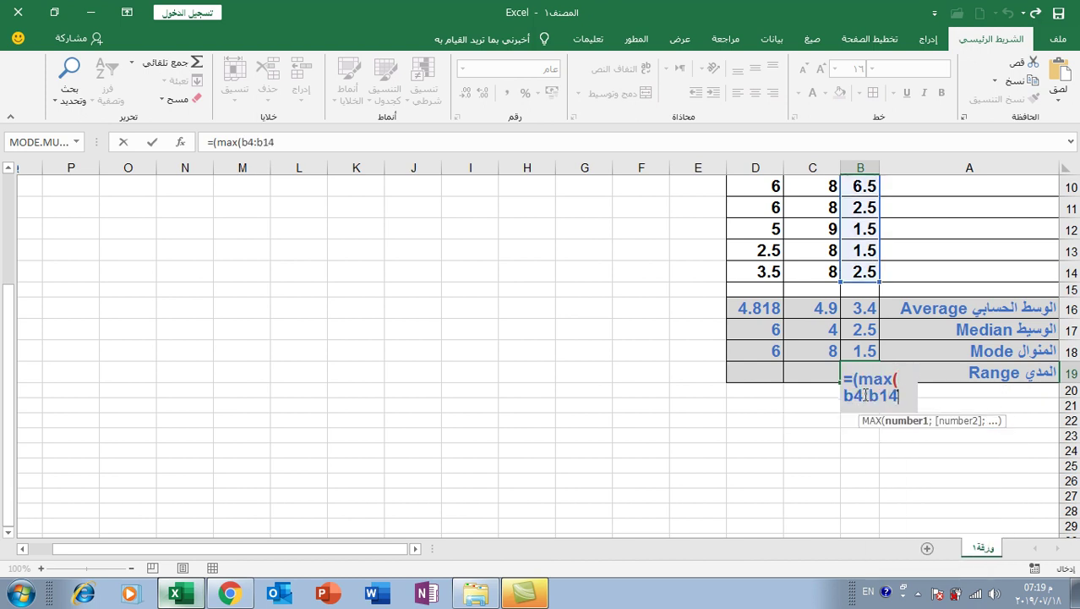
pyautogui.write(')')
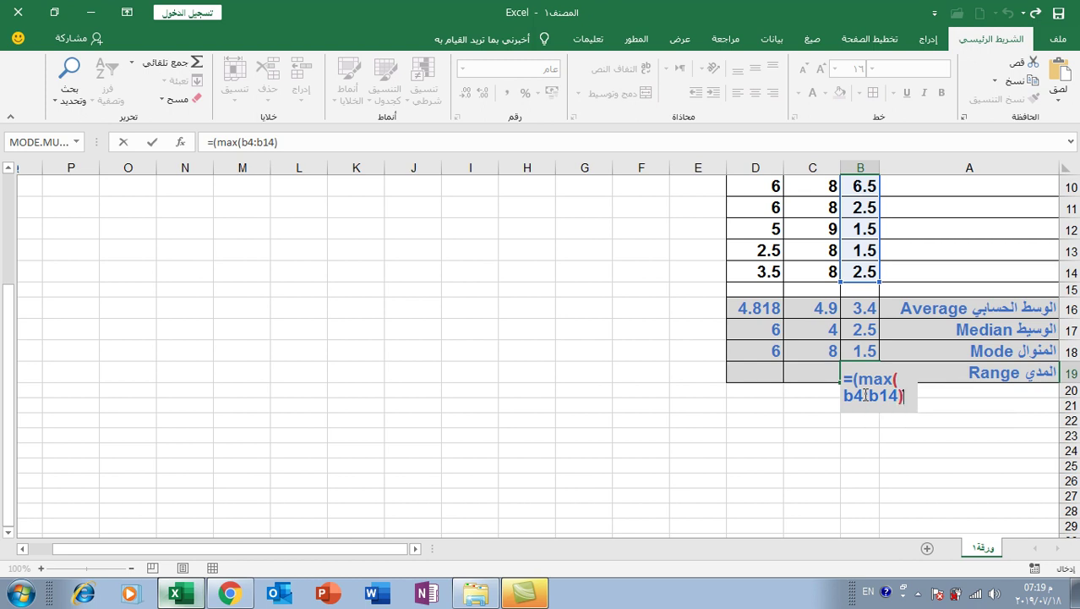
pyautogui.write('-')
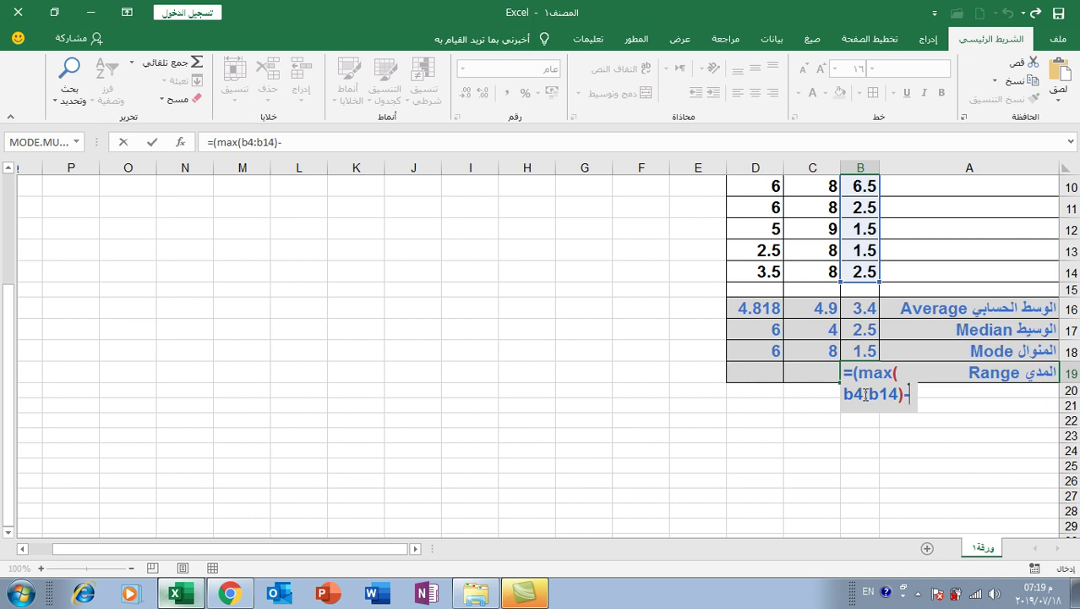
pyautogui.write('min')
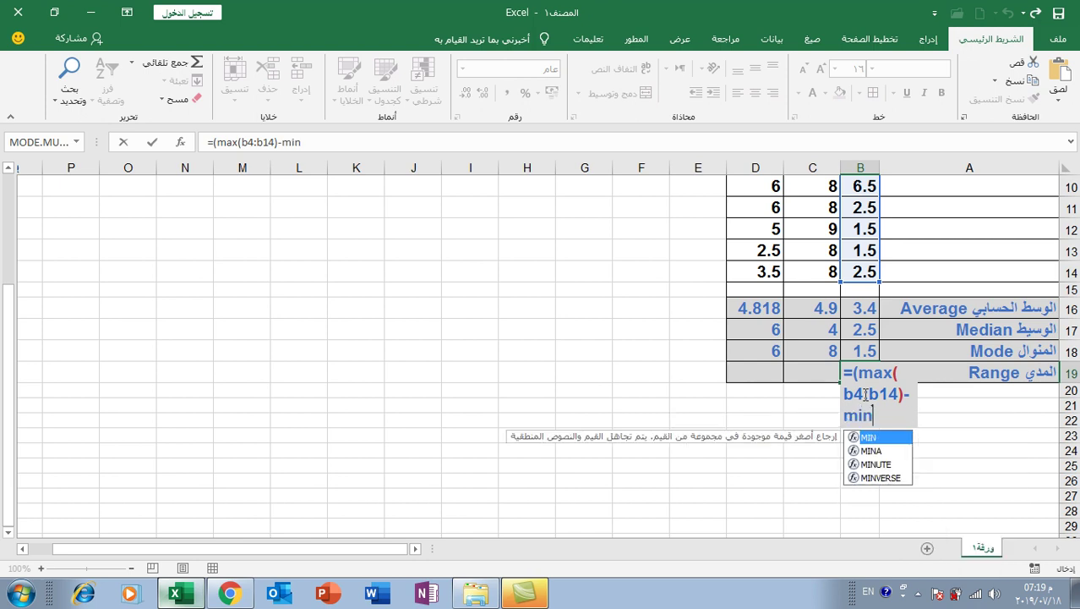
pyautogui.write('(b')
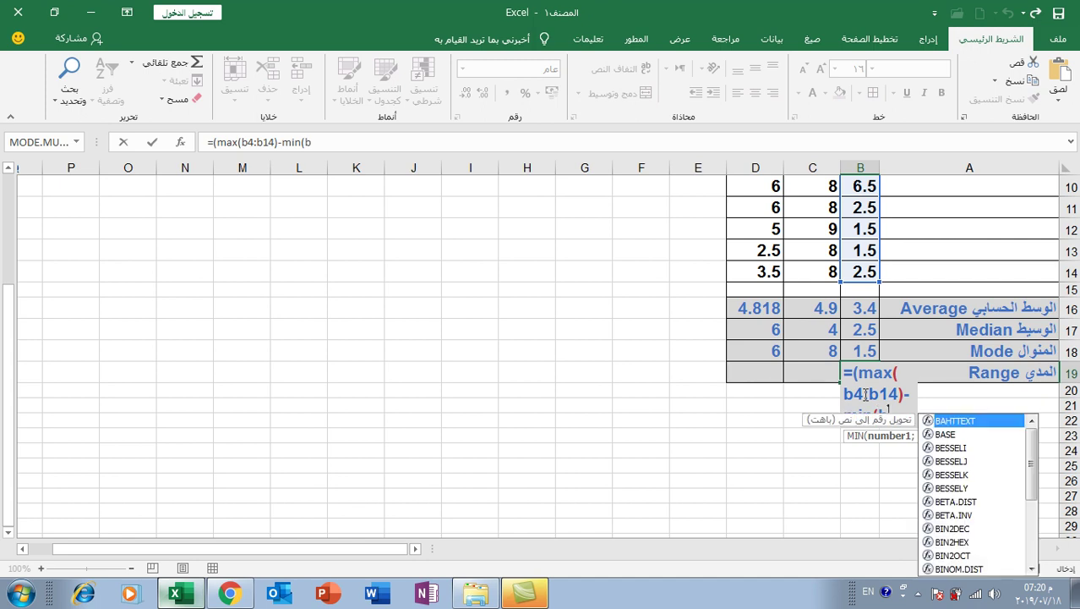
pyautogui.write('4:')
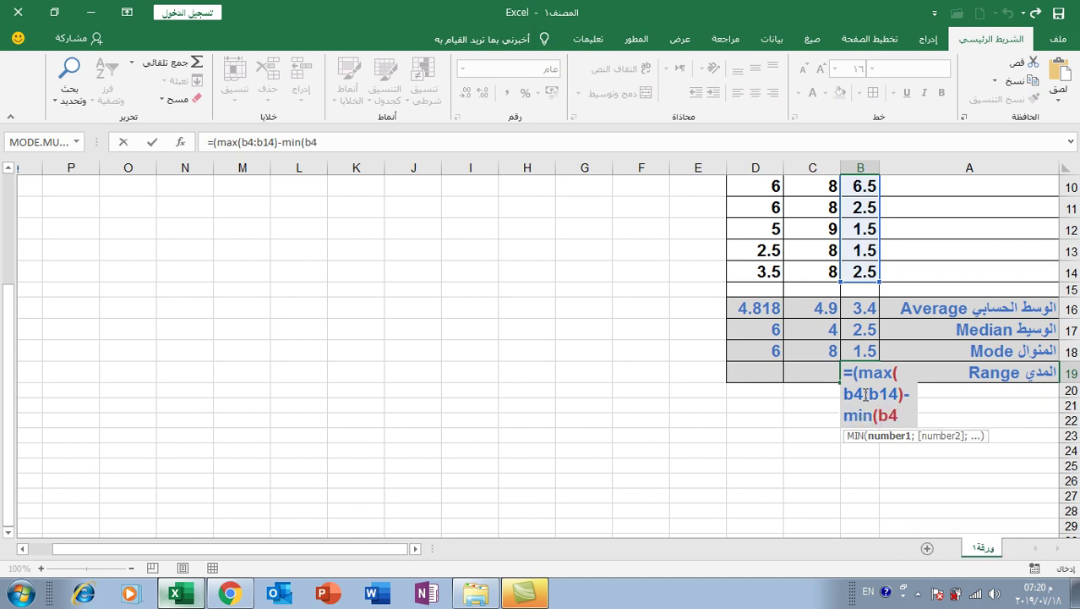
pyautogui.write('b')
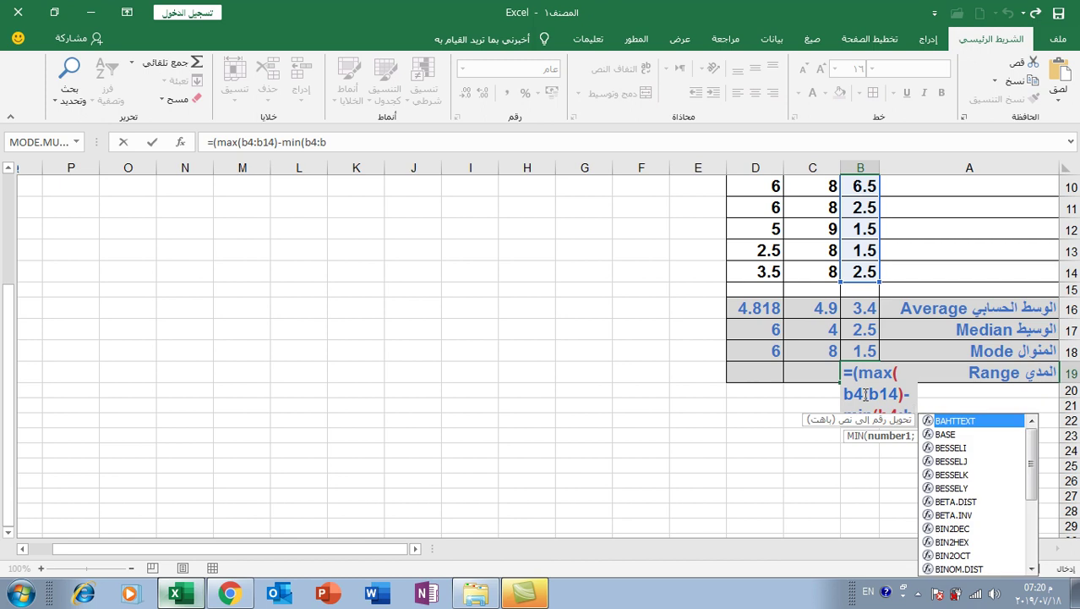
pyautogui.write('14')
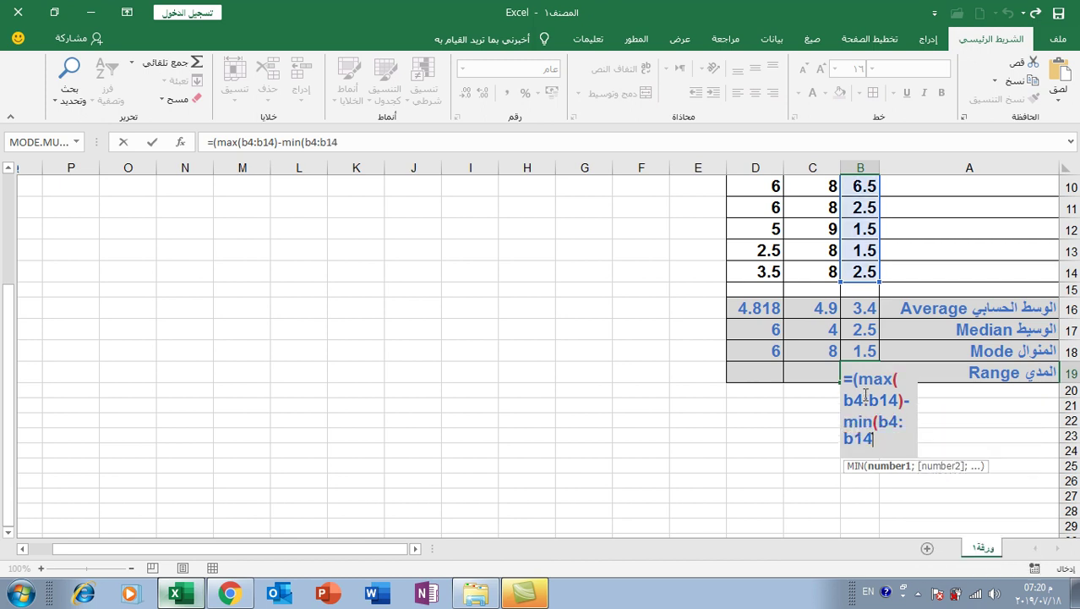
pyautogui.write(')')
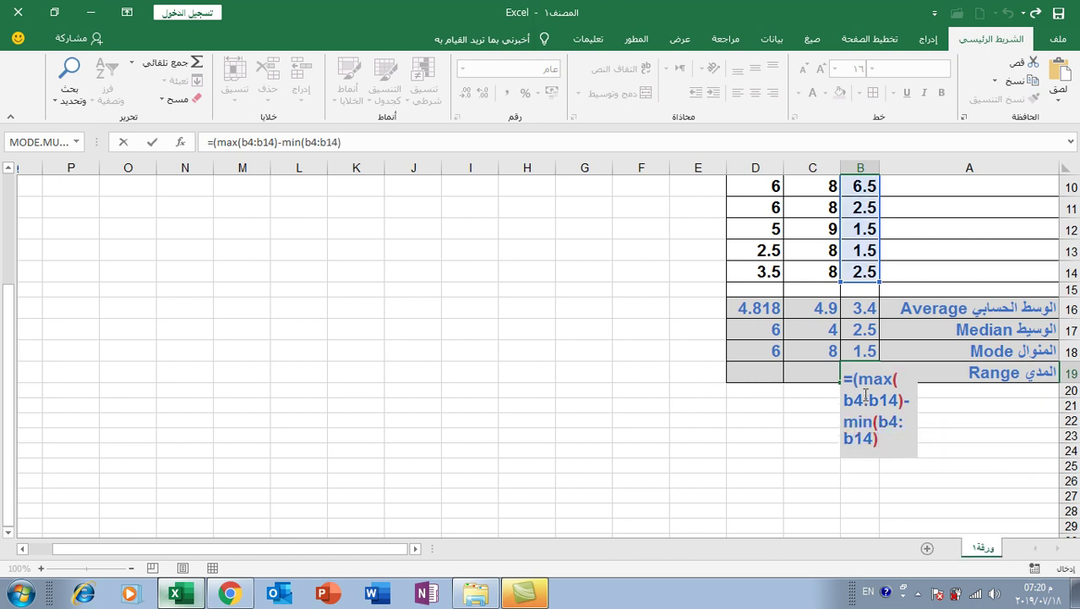
pyautogui.press('Return')
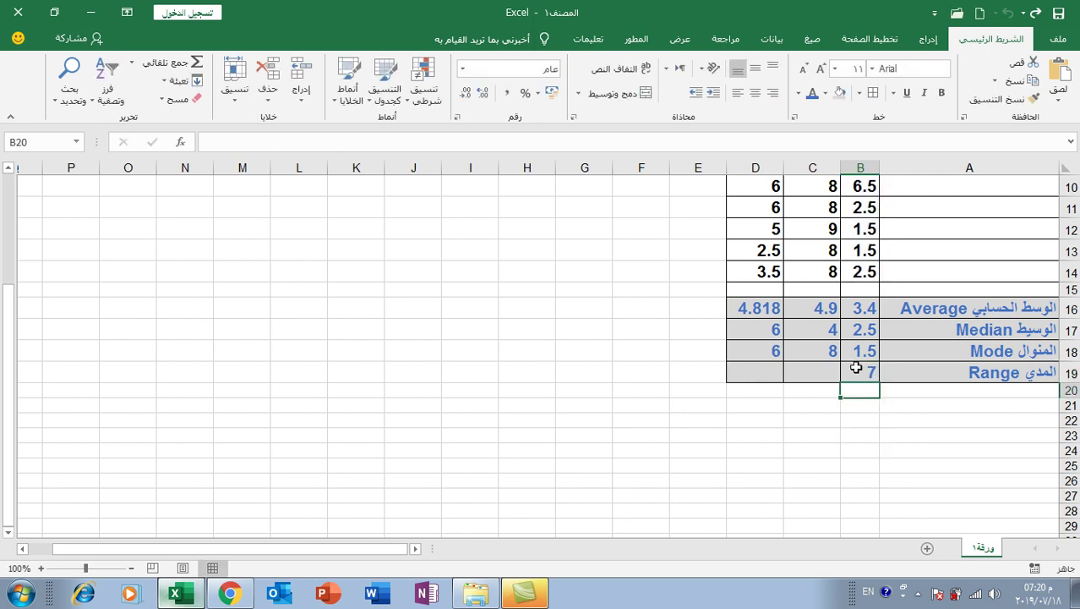
# Copy B19's range formula into C19 and D19, giving 7.6 and 3.5
pyautogui.click(856, 369)
pyautogui.moveTo(843, 383); pyautogui.dragTo(735, 381)
pyautogui.scroll(3, 583, 442)
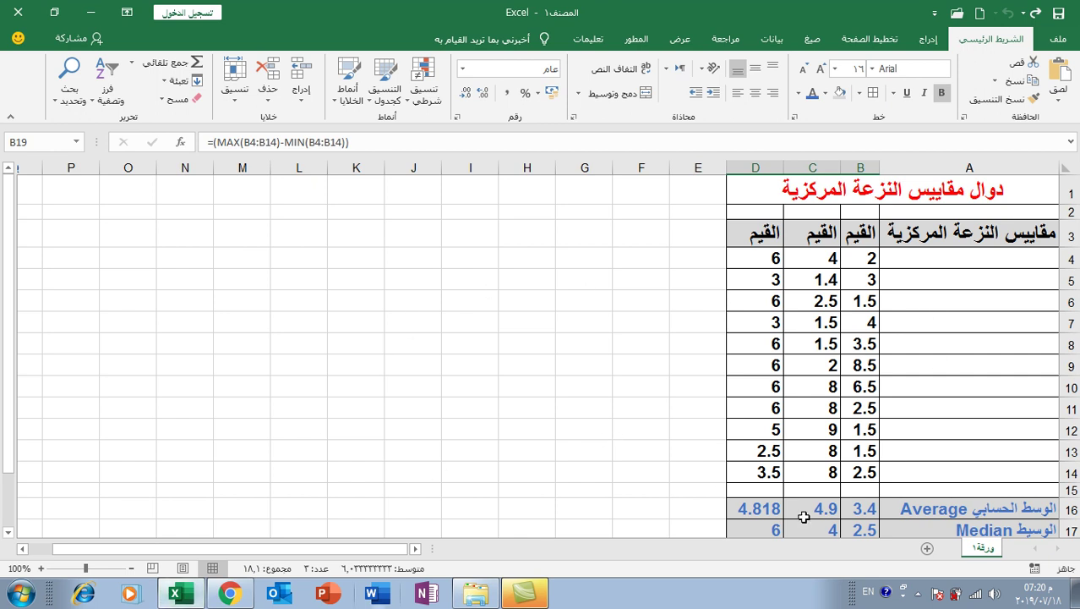
pyautogui.scroll(-2, 848, 498)
pyautogui.click(868, 439)
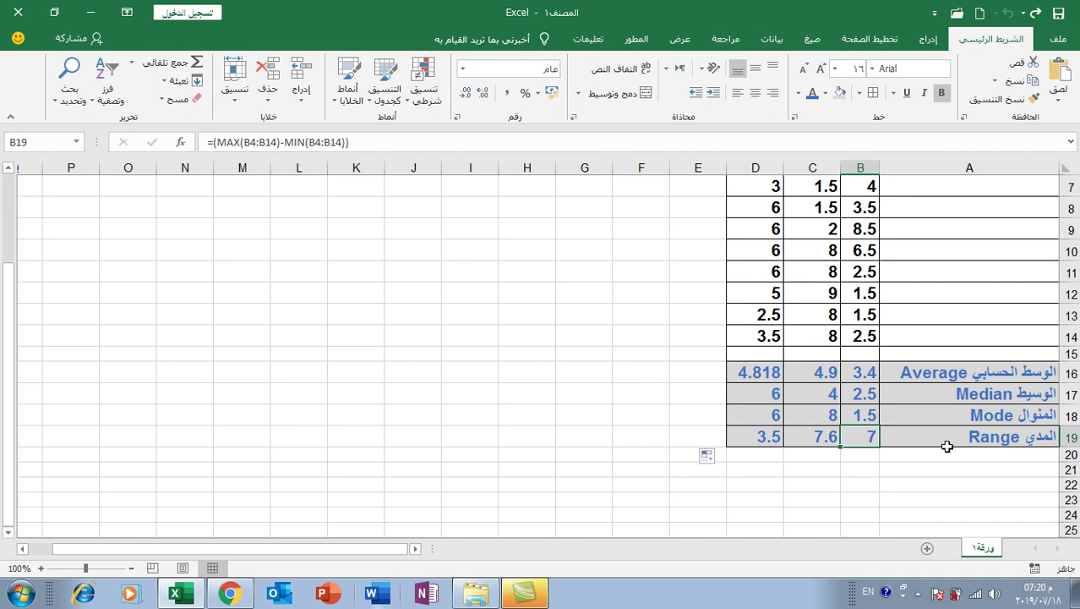
pyautogui.scroll(2, 564, 431)
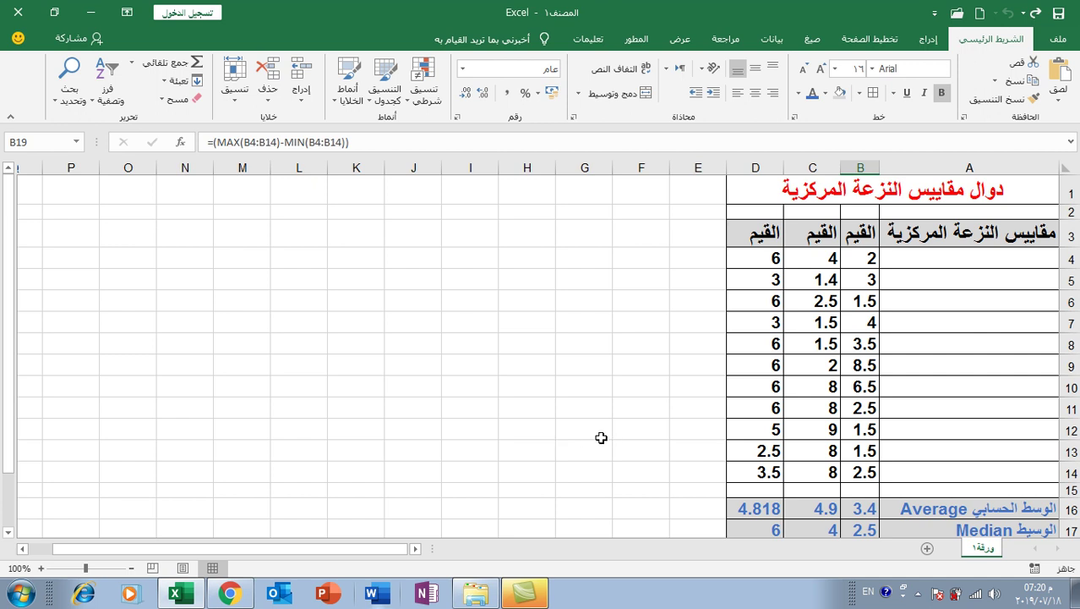
pyautogui.scroll(-1, 601, 437)
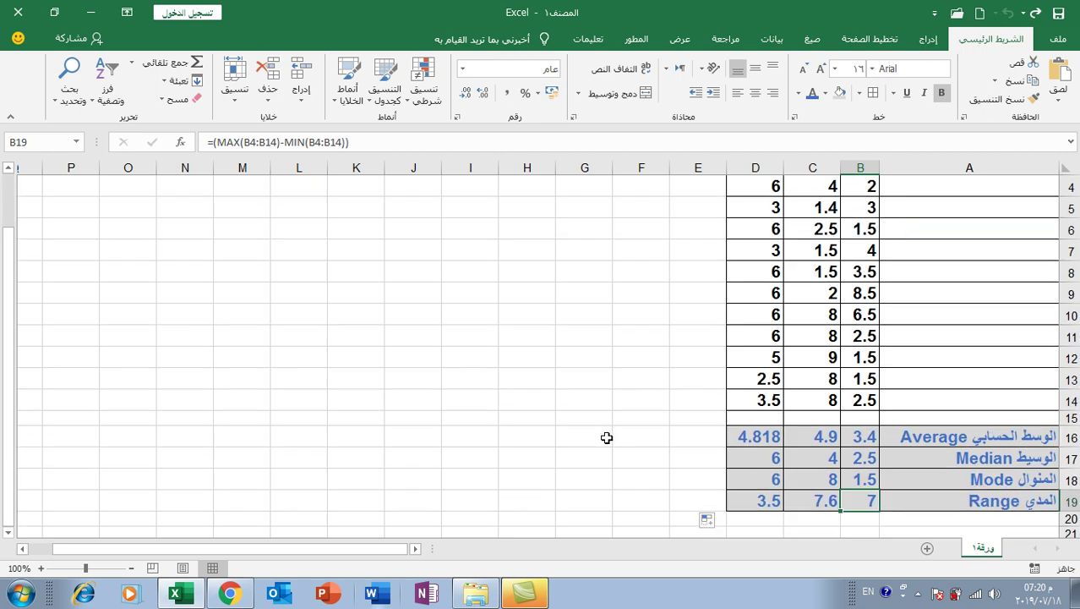